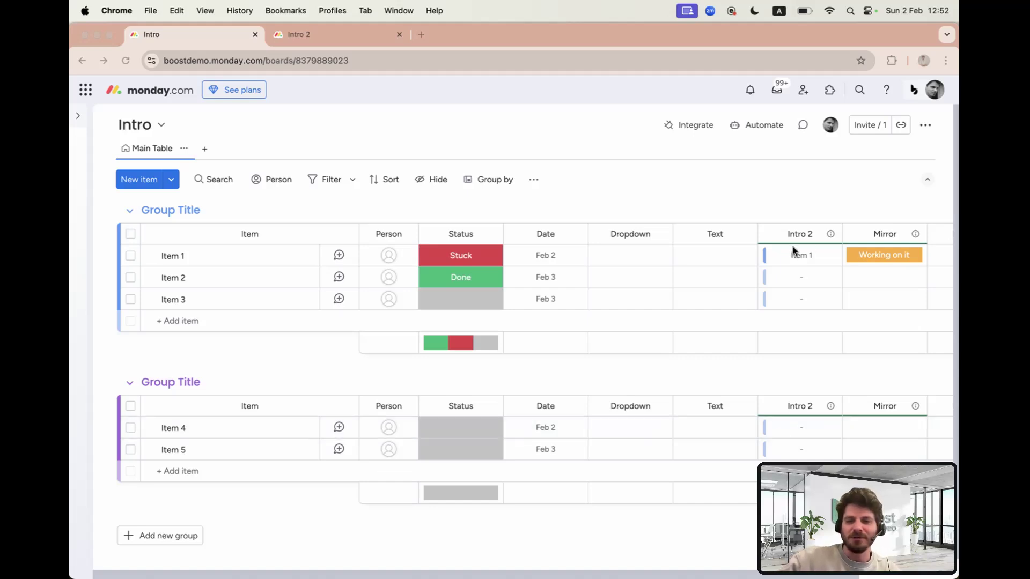
Step: Search the monday marketplace for "boost" and open the Autoboost app listing
left_click(831, 91)
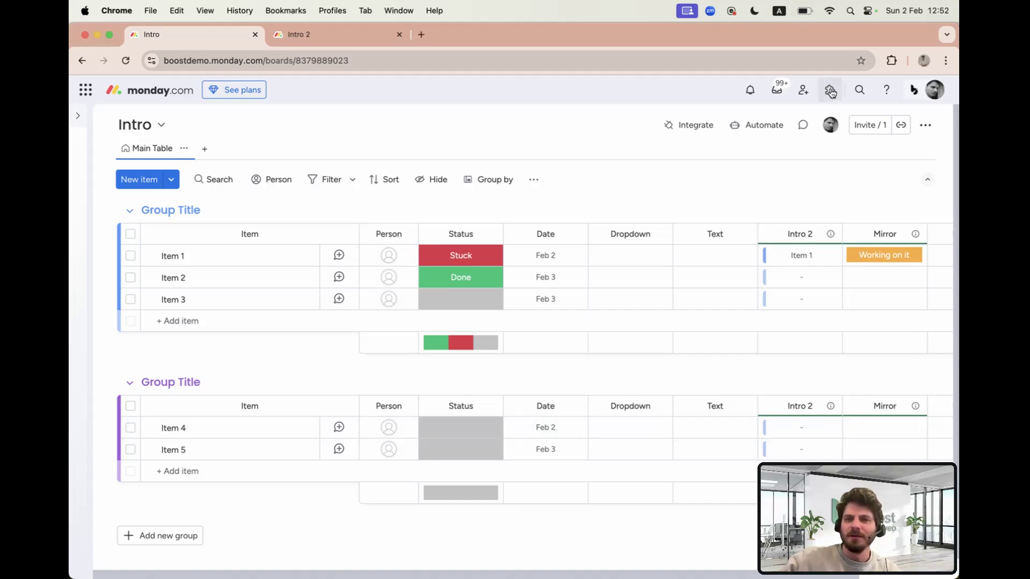
left_click(831, 91)
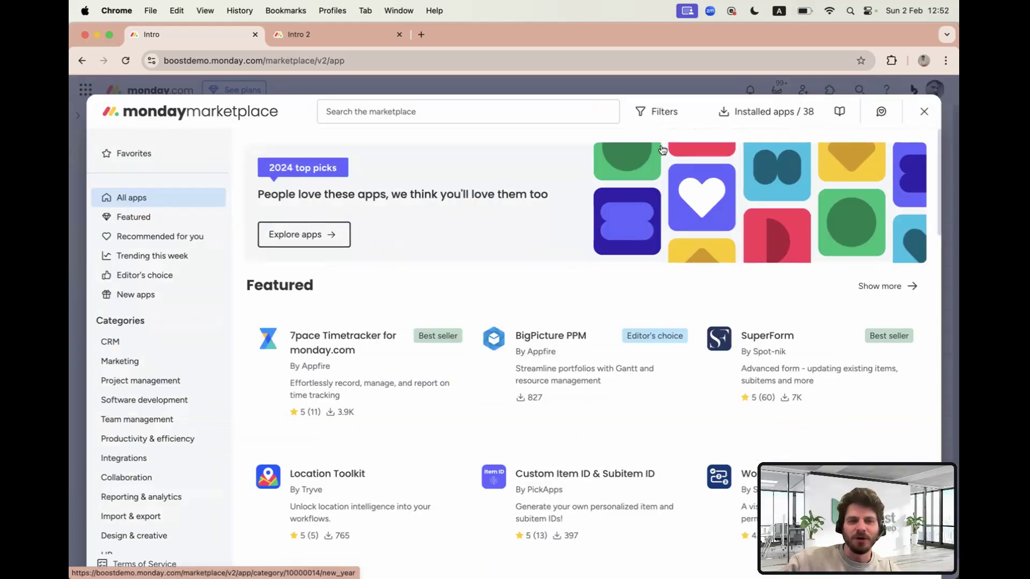
left_click(418, 110)
type("no")
key("BackSpace")
key("BackSpace")
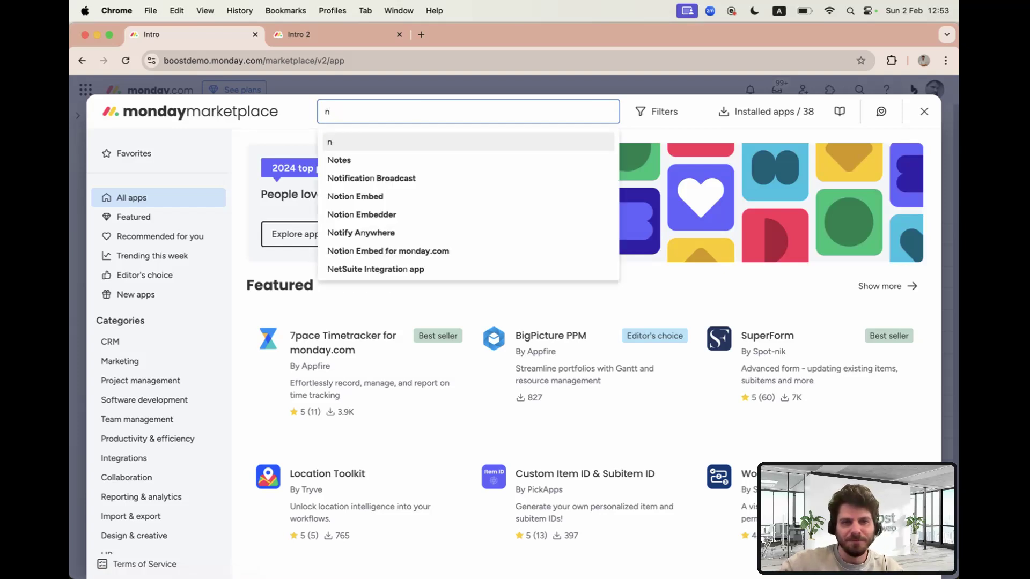
type("boost")
key("Return")
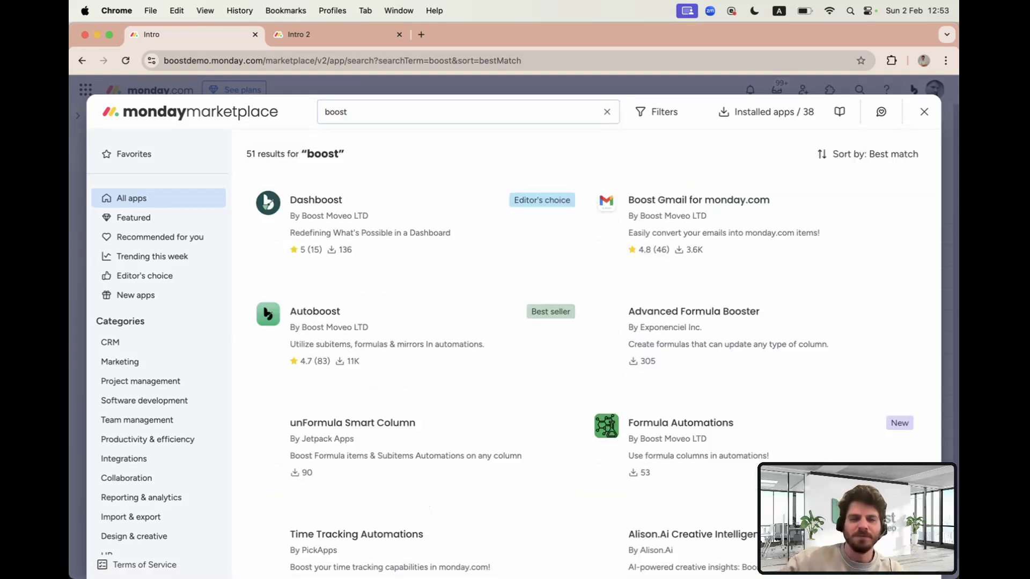
left_click(815, 217)
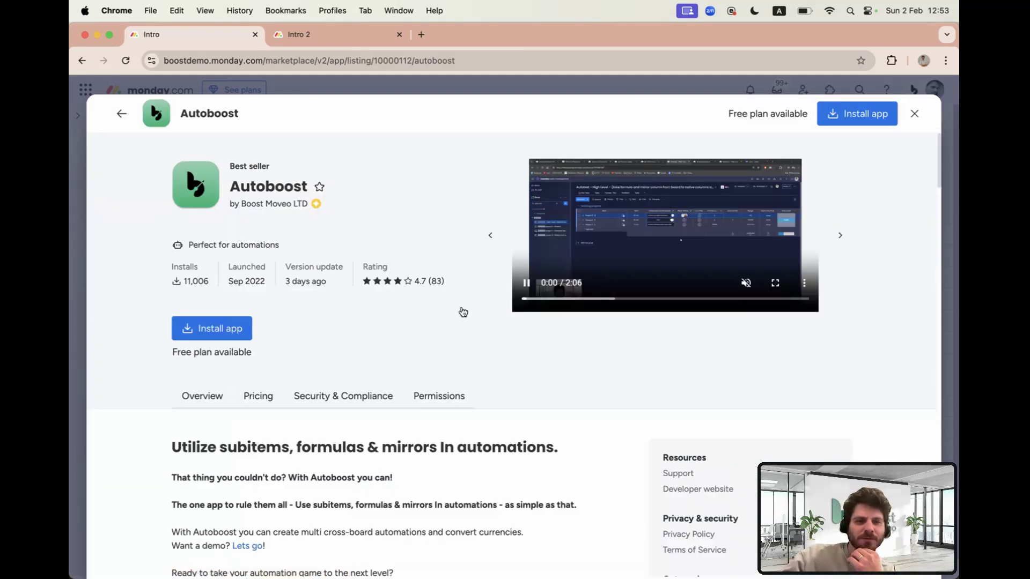
Step: Install Autoboost for all workspaces and add it to the Intro board in the Autoboost Demo workspace
left_click(227, 331)
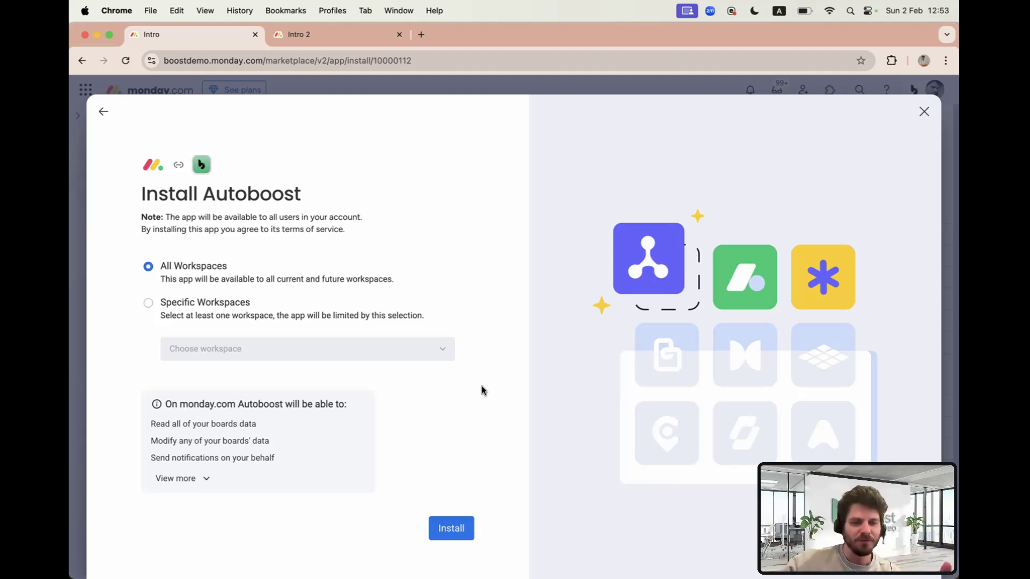
left_click(465, 528)
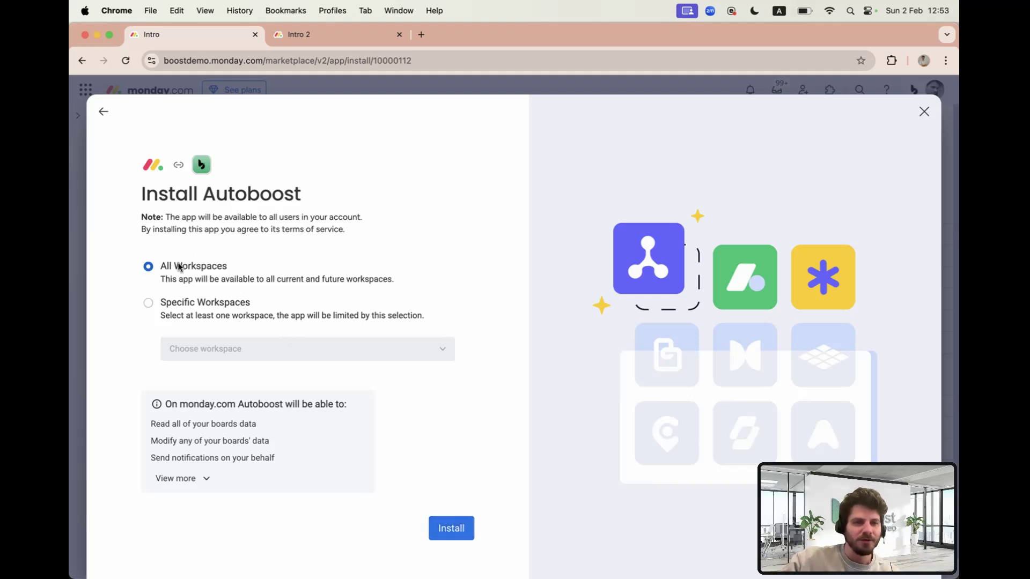
left_click(447, 524)
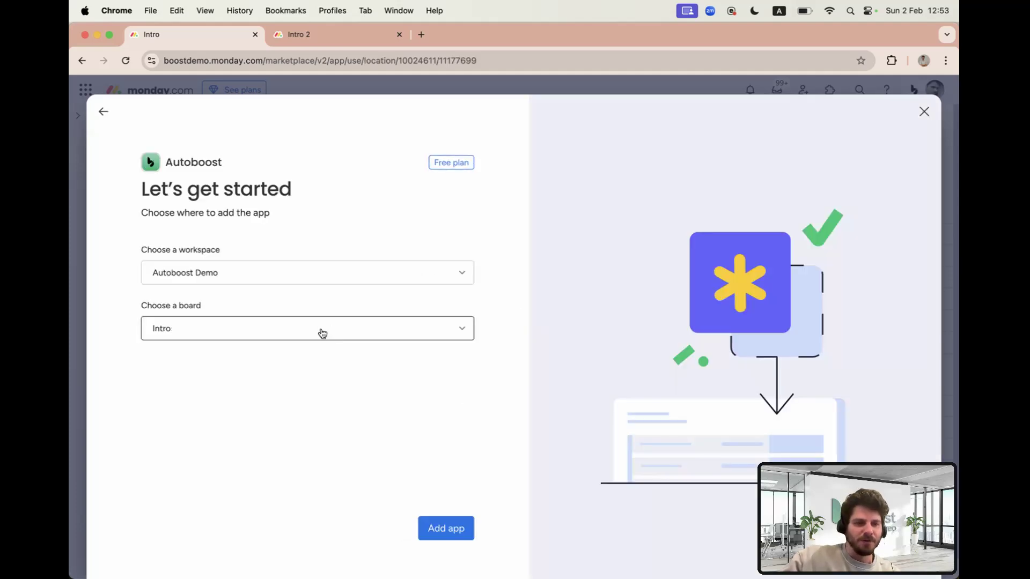
left_click(453, 528)
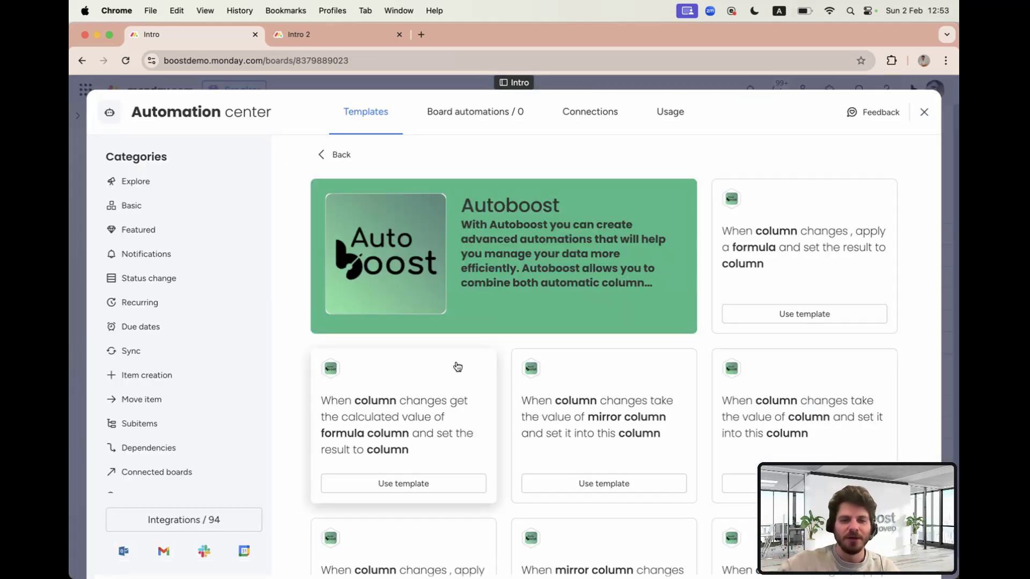
Step: Use the Autoboost template "When column changes, apply a formula and set the result to column" and authorize the app
scroll(500, 372, "down", 10)
scroll(503, 374, "down", 3)
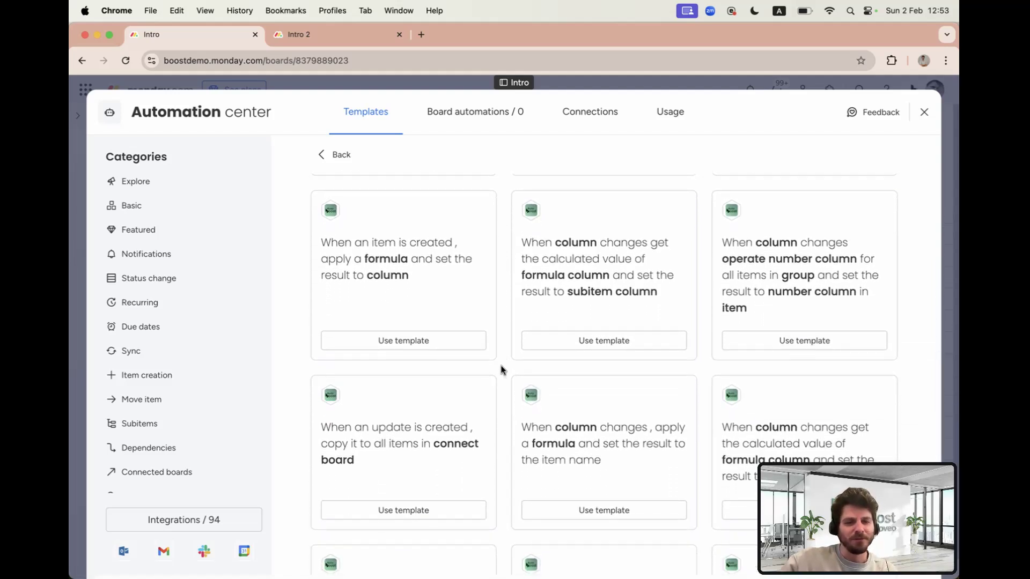
scroll(503, 370, "down", 10)
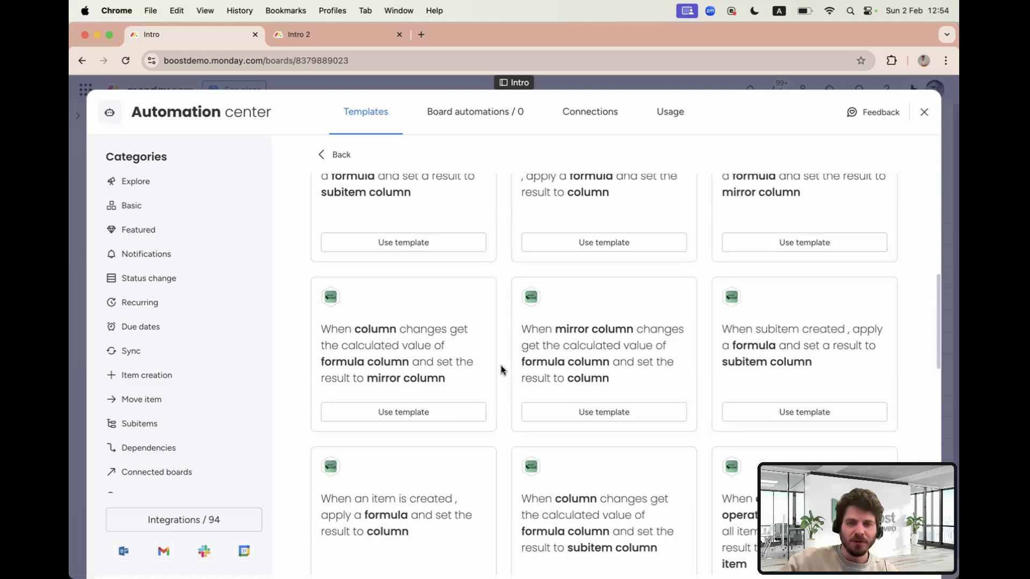
scroll(499, 370, "up", 2)
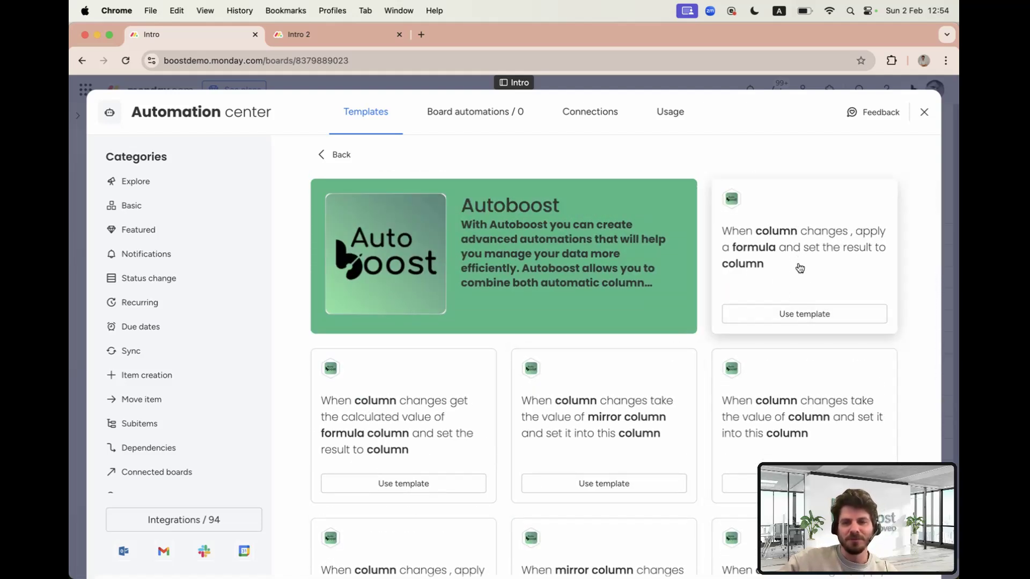
left_click(809, 316)
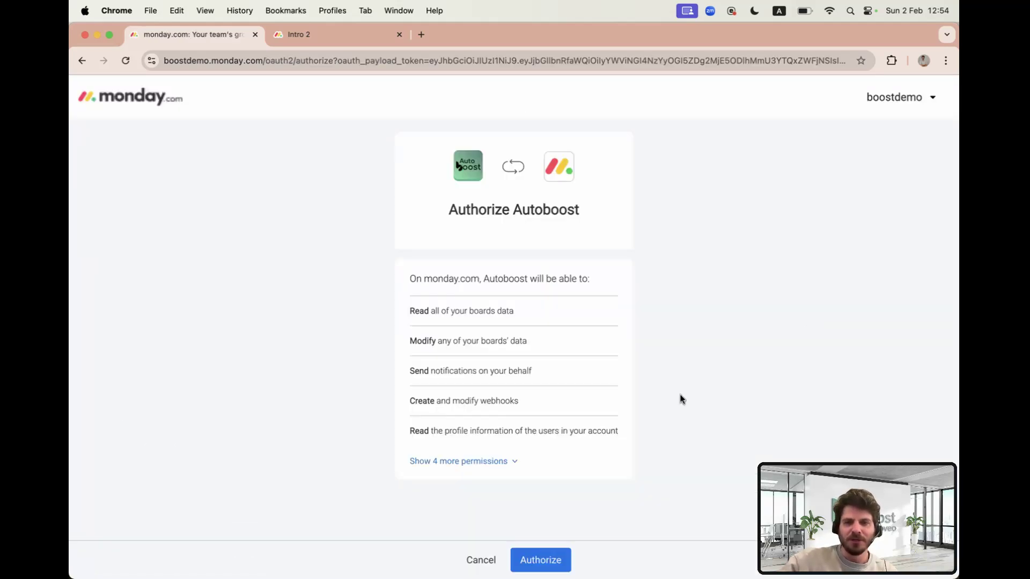
left_click(523, 558)
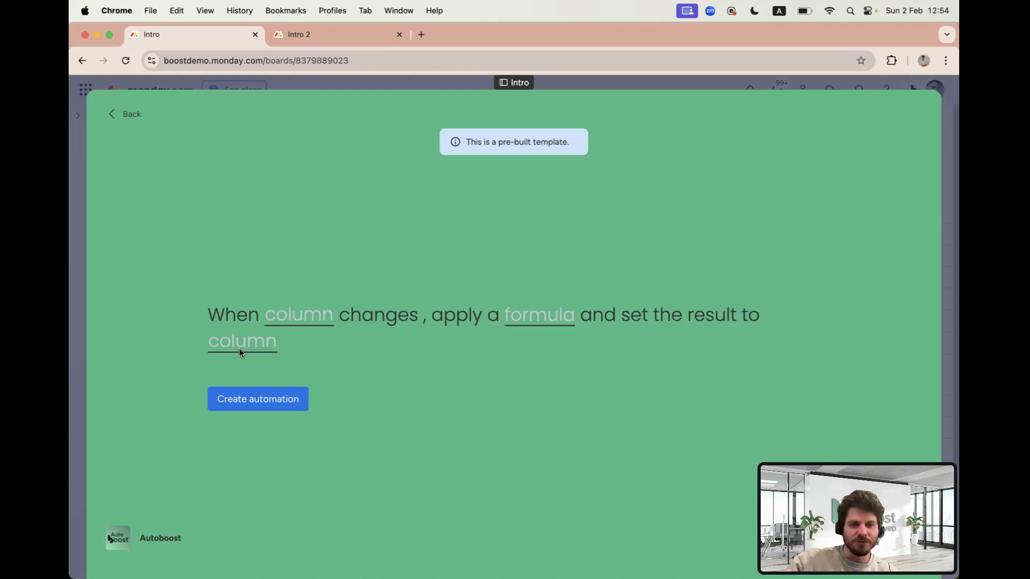
Step: Set the automation's trigger column to Status and its formula to {item's Mirror}
left_click(291, 318)
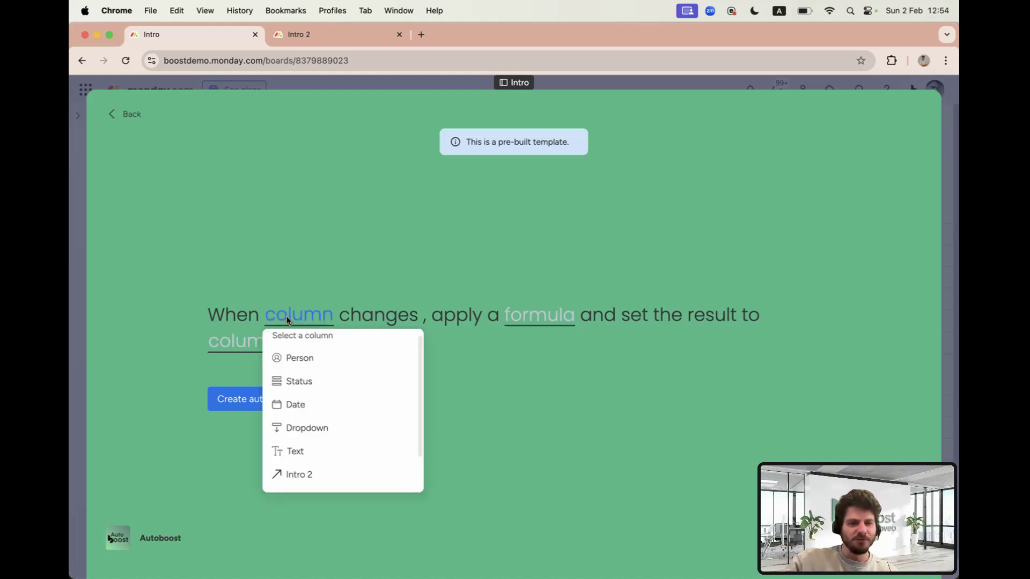
left_click(298, 382)
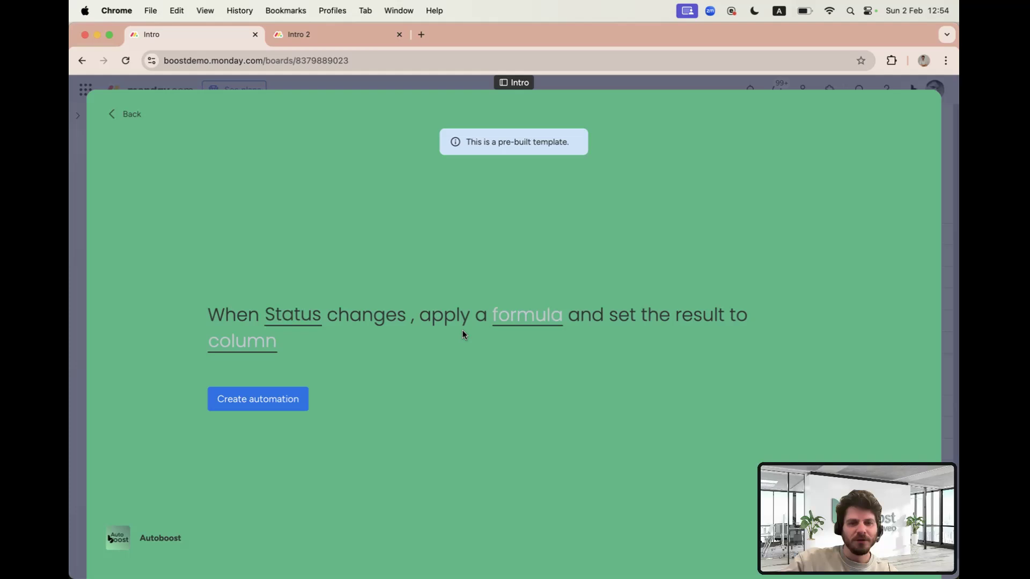
left_click(526, 320)
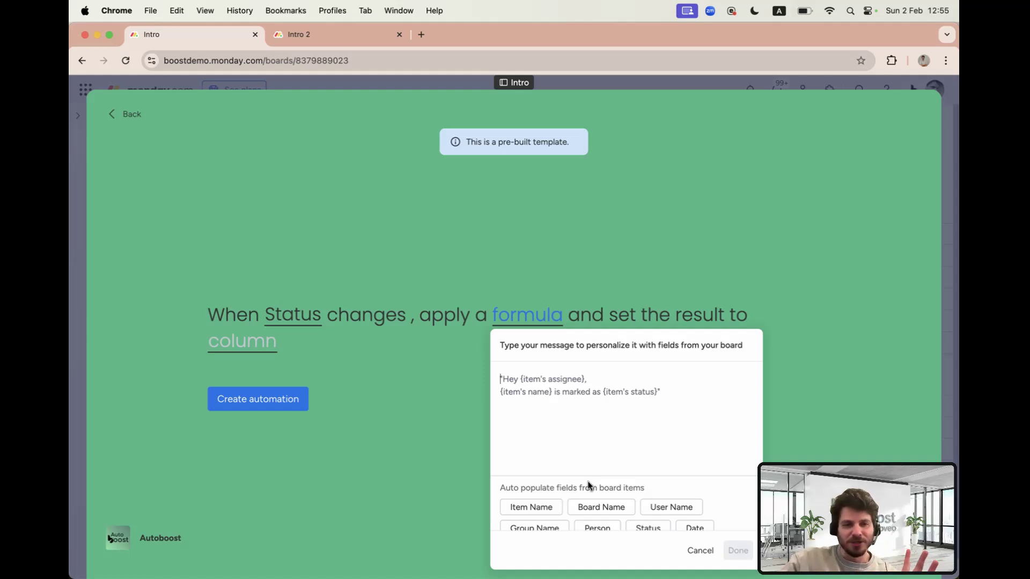
scroll(566, 490, "down", 2)
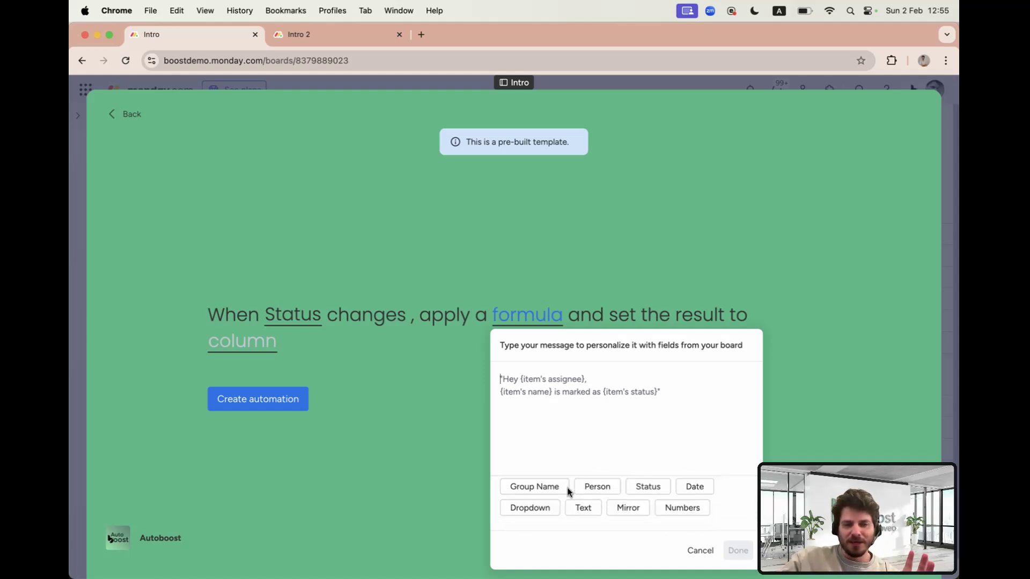
scroll(563, 492, "up", 2)
scroll(638, 499, "down", 1)
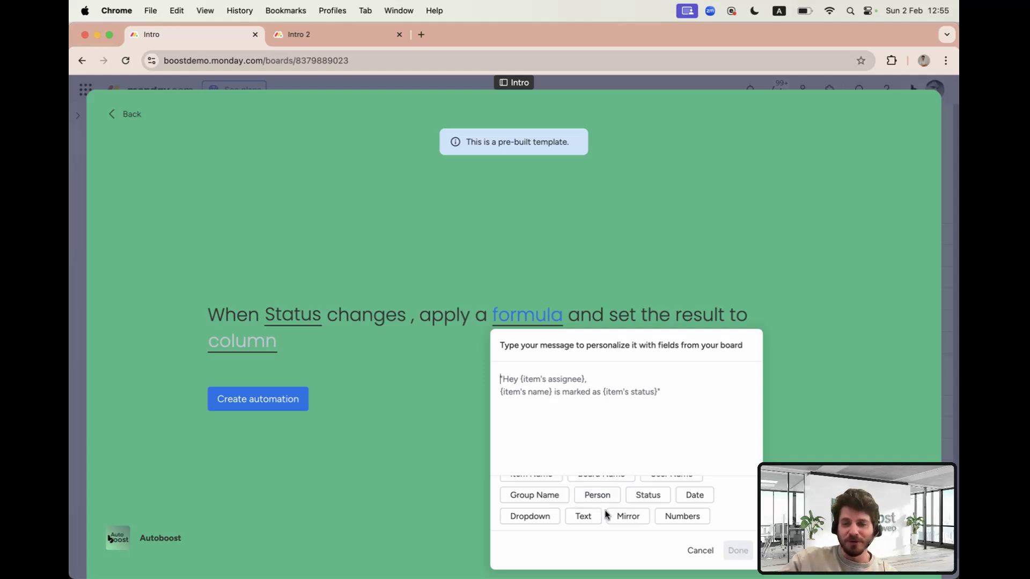
scroll(606, 513, "up", 2)
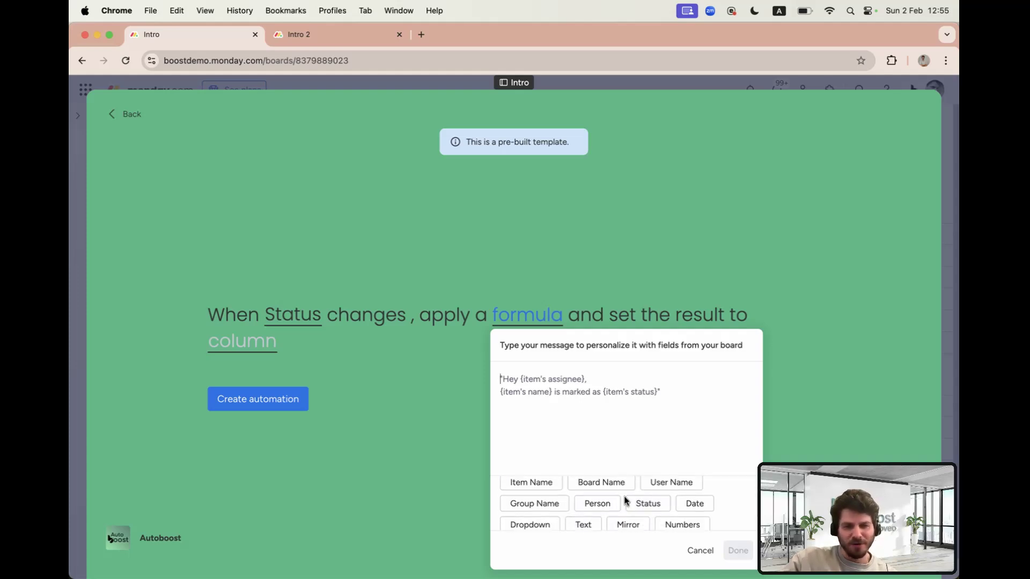
scroll(625, 501, "down", 2)
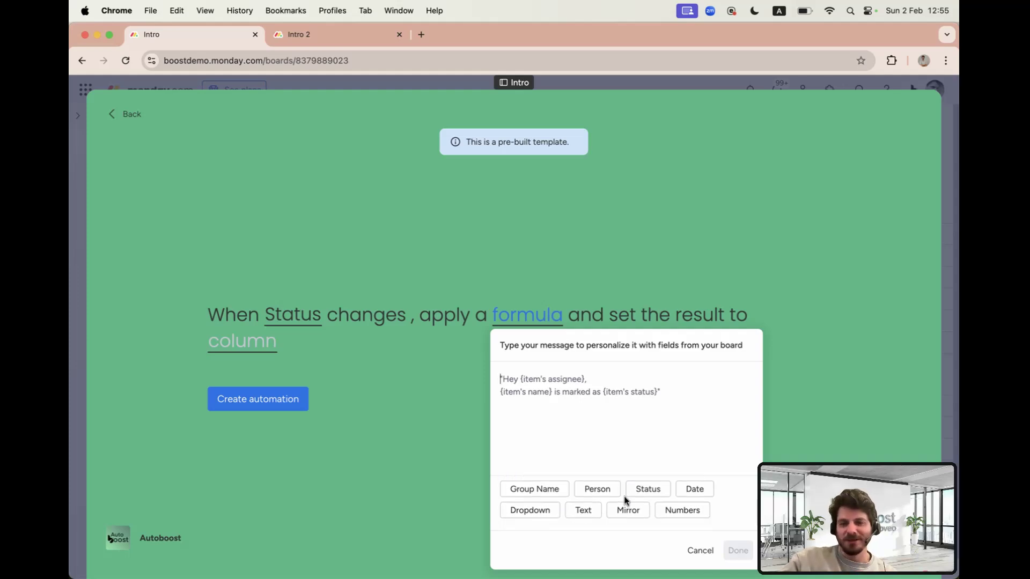
scroll(625, 500, "up", 1)
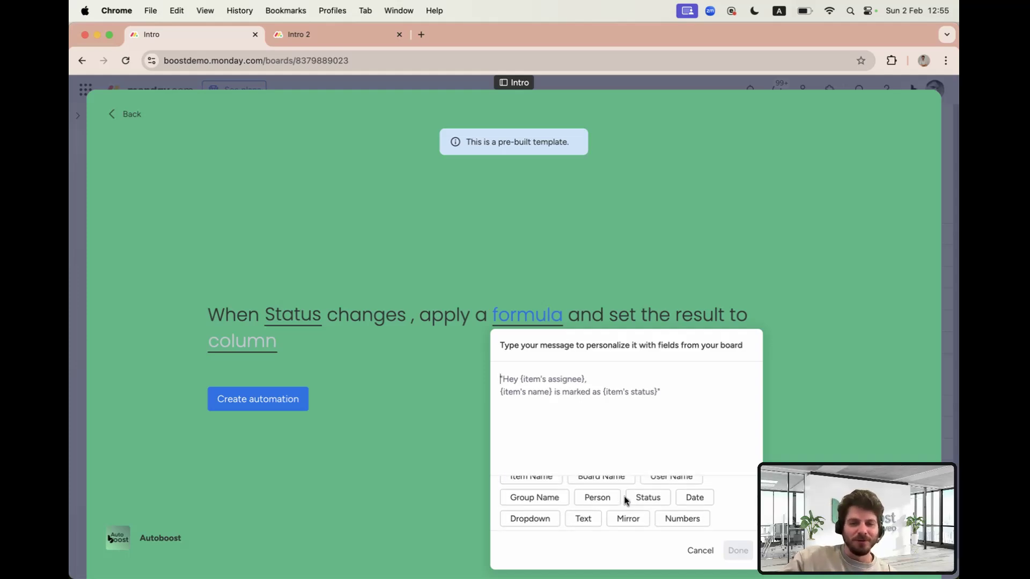
left_click(632, 523)
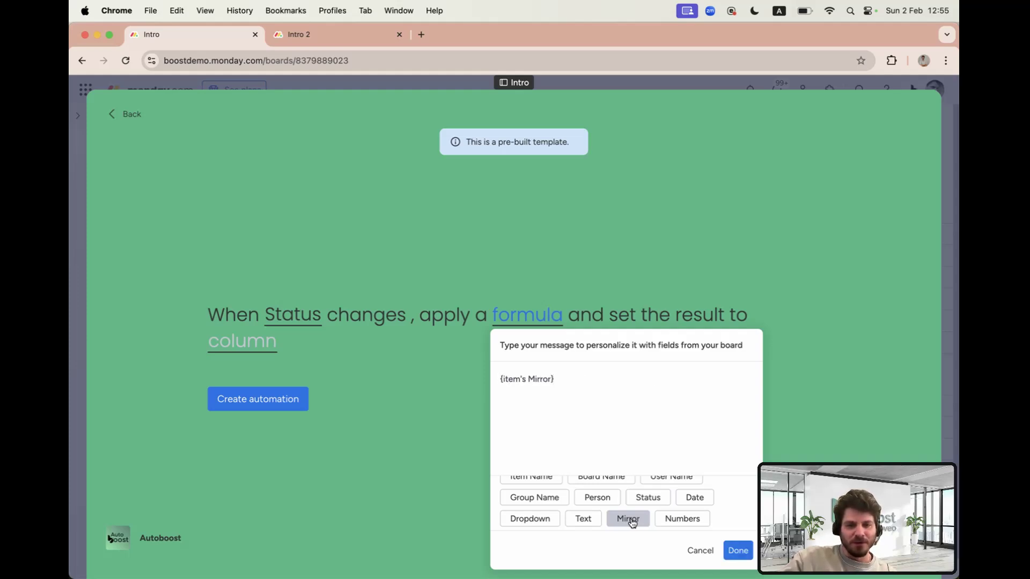
left_click(735, 551)
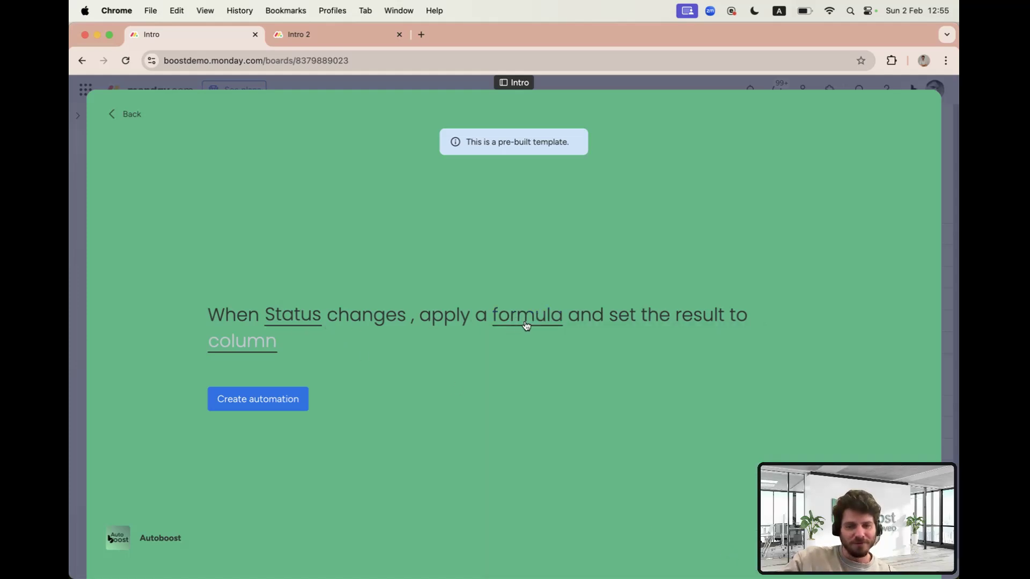
Step: Choose Text as the result column, create the automation, and return to the Intro board
left_click(238, 341)
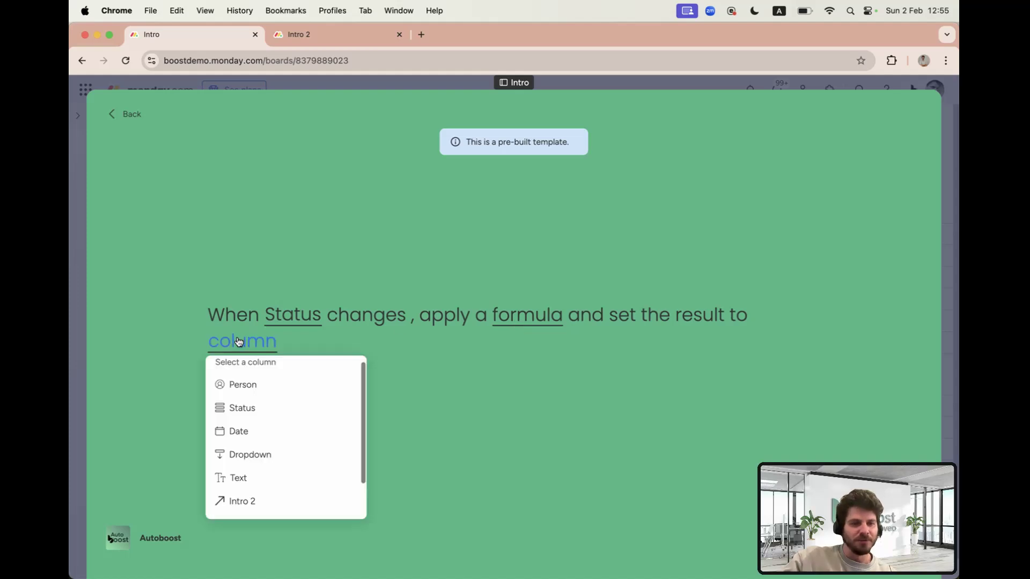
left_click(275, 479)
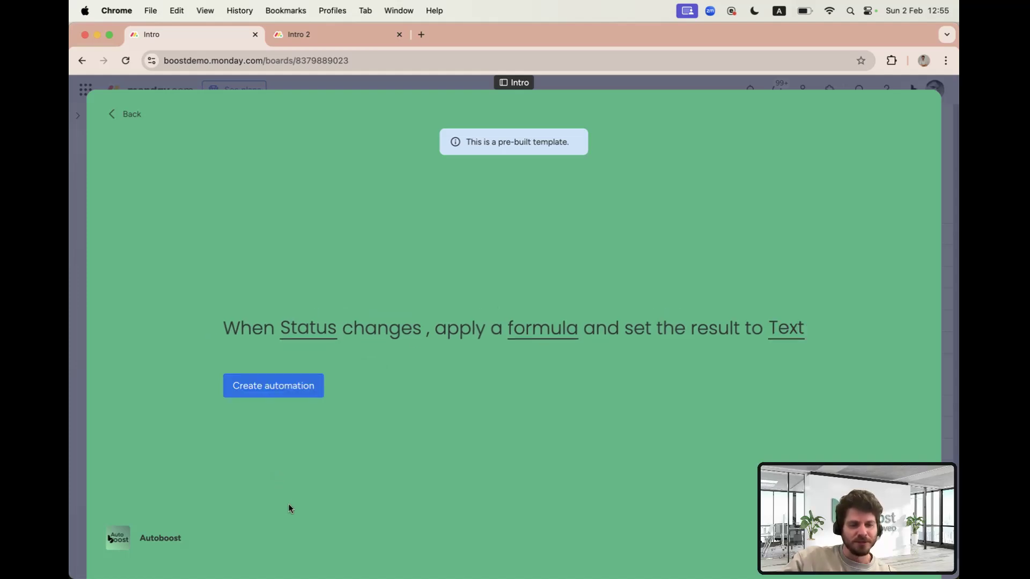
left_click(282, 386)
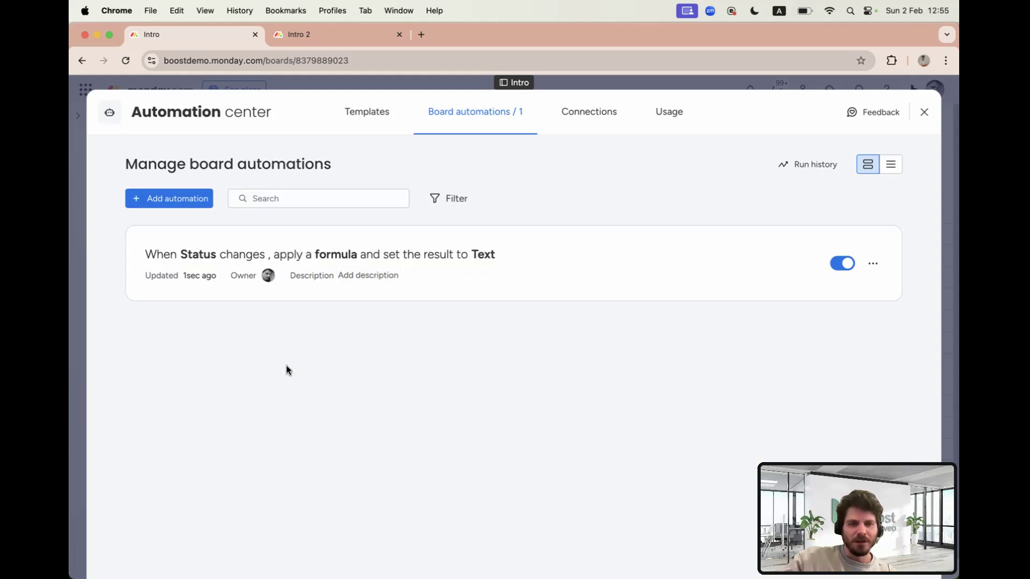
left_click(924, 113)
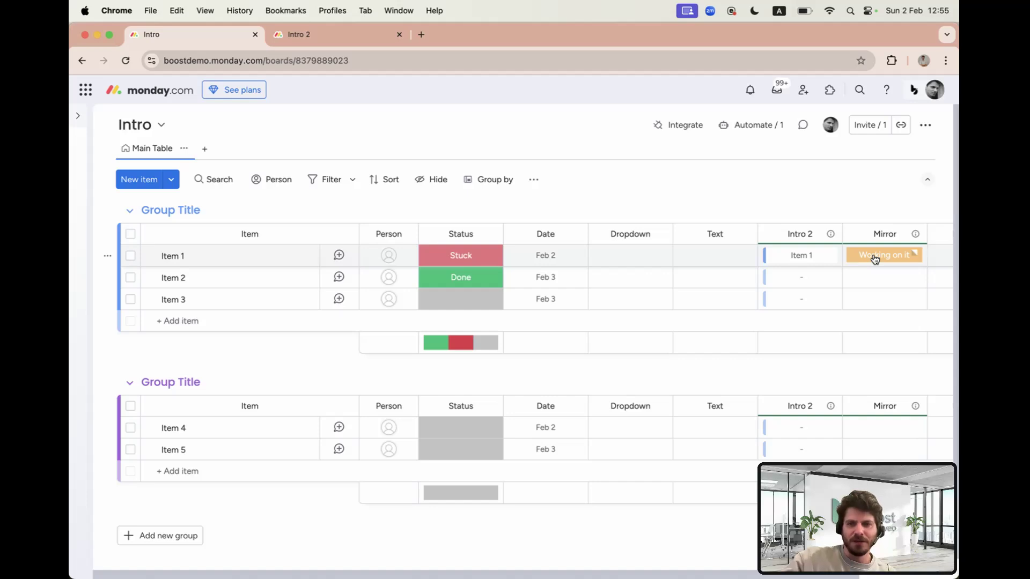
Step: Set Item 1's status to Done to trigger the automation on the mirror value
left_click(449, 253)
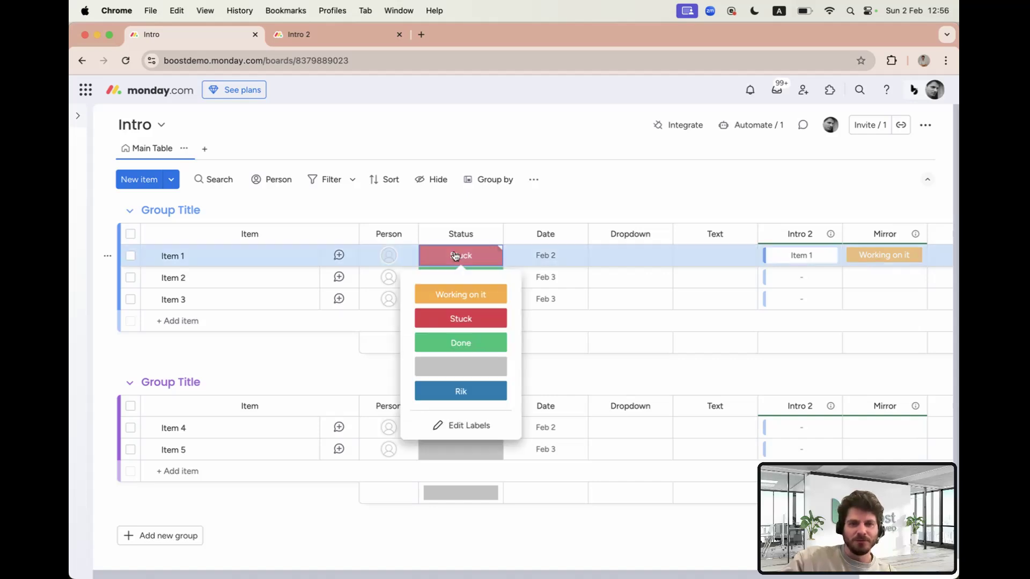
left_click(458, 348)
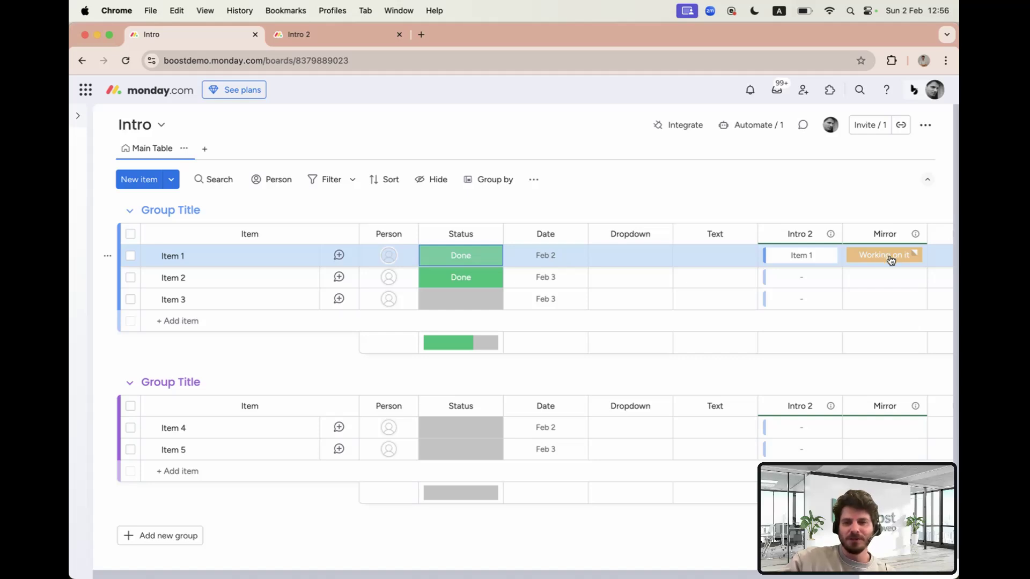
left_click_drag(891, 260, 716, 263)
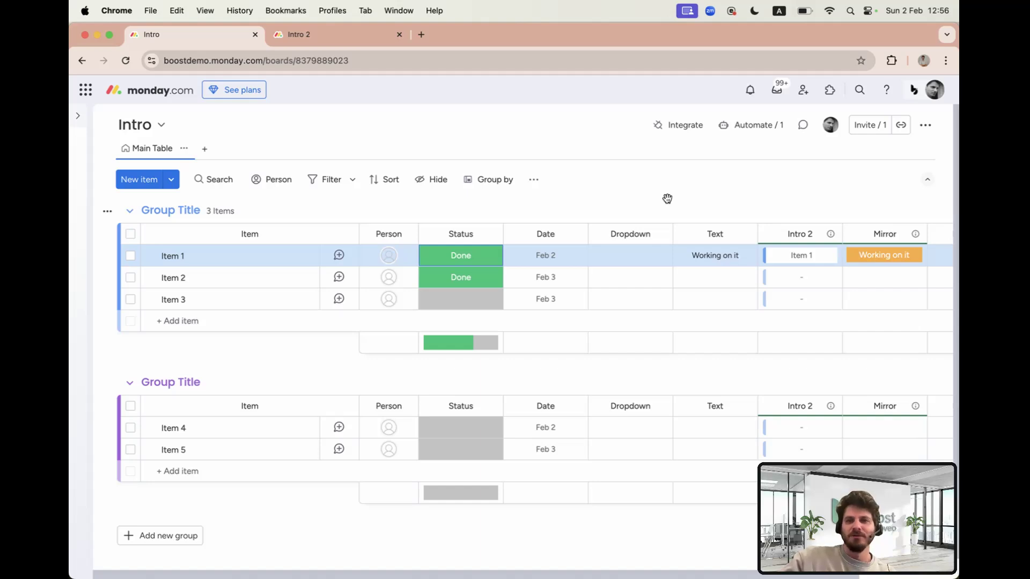
Step: Search the board's integrations for "boost", look through the Autoboost automation templates, and return to the board
left_click(677, 127)
left_click(395, 164)
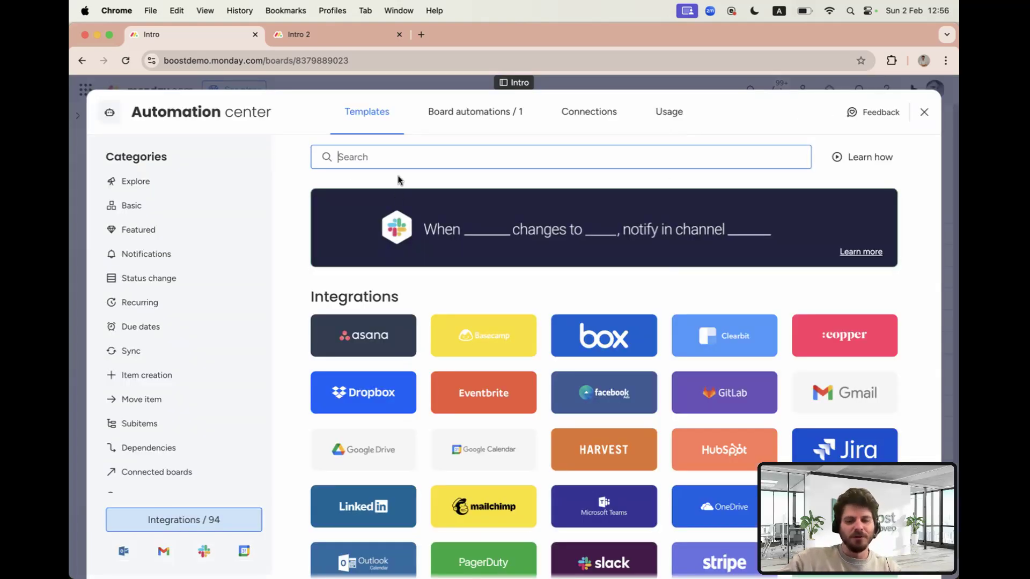
type("boost")
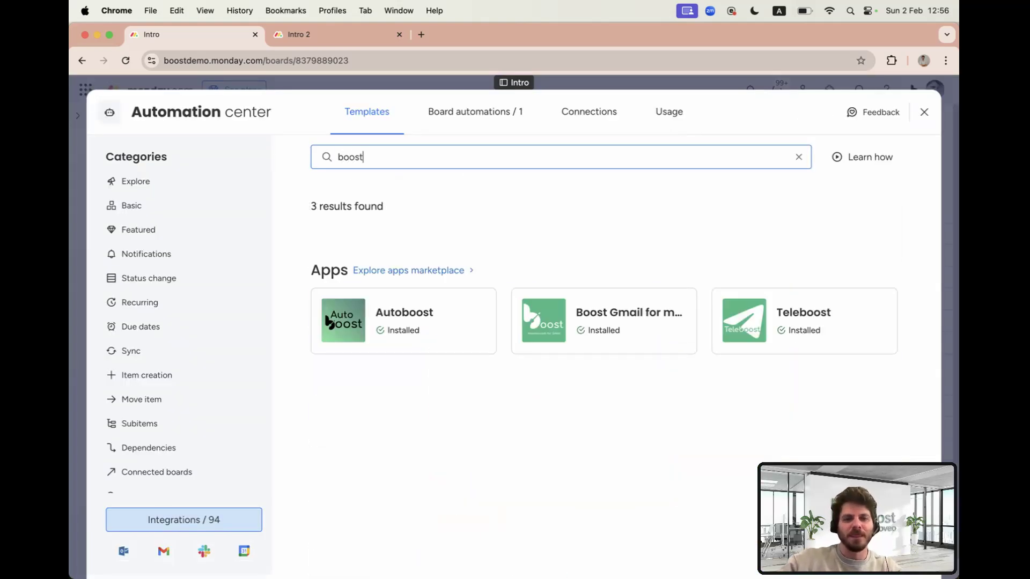
left_click(400, 307)
scroll(535, 333, "down", 3)
scroll(536, 336, "down", 5)
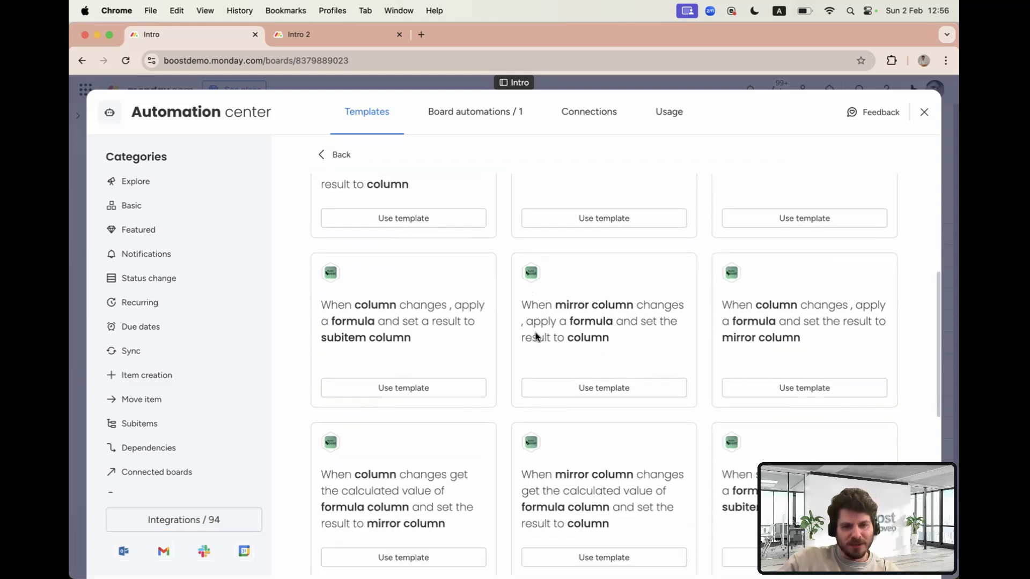
left_click(927, 113)
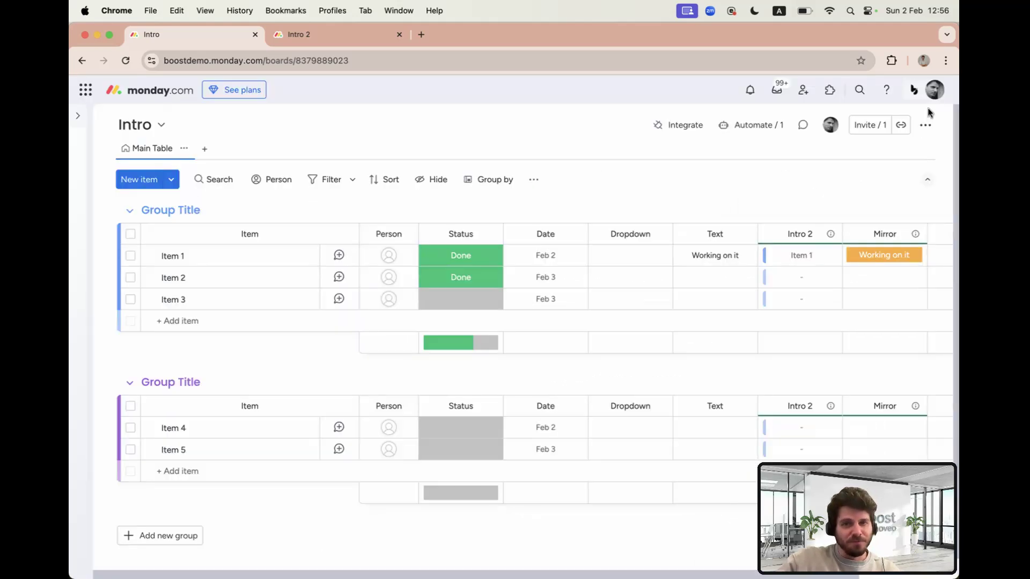
Step: Add a new automation to the Intro board that triggers when the Numbers column changes
left_click(769, 135)
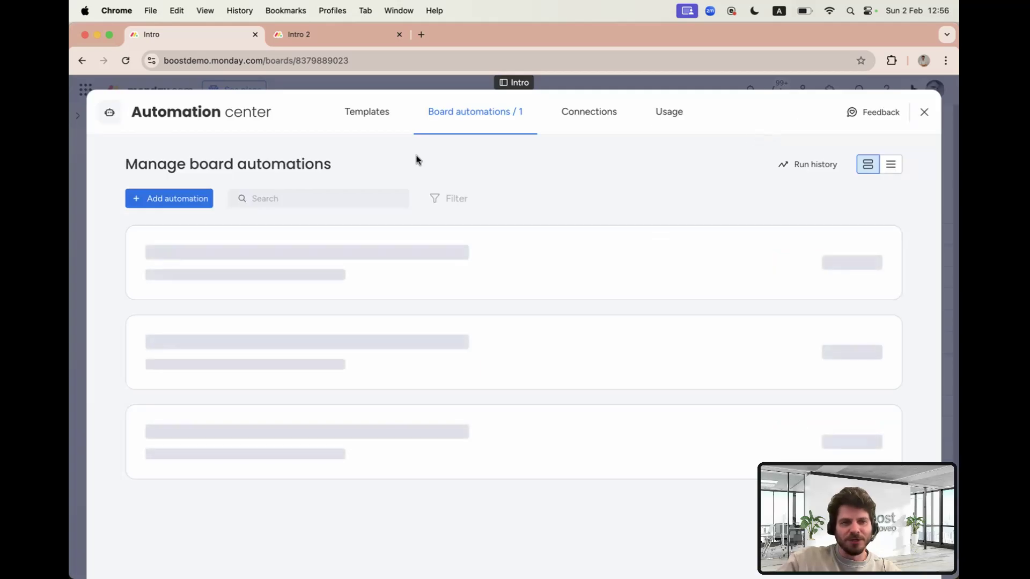
left_click(180, 202)
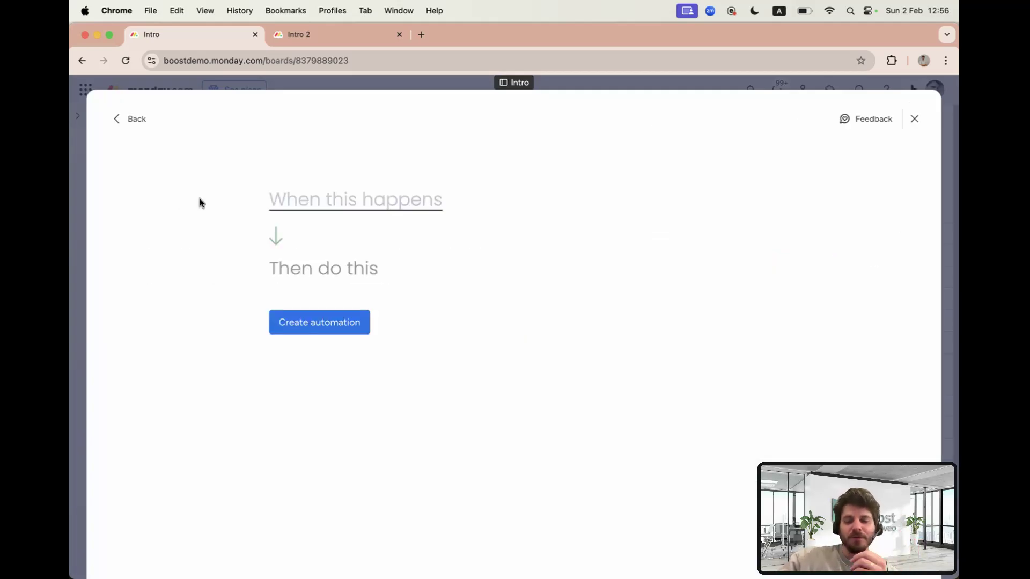
left_click(365, 209)
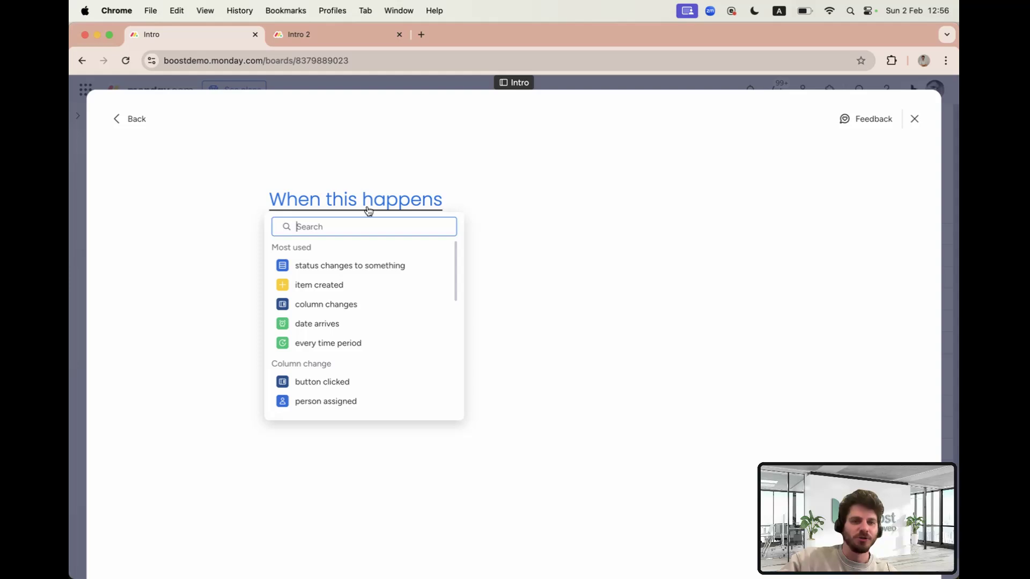
left_click(361, 305)
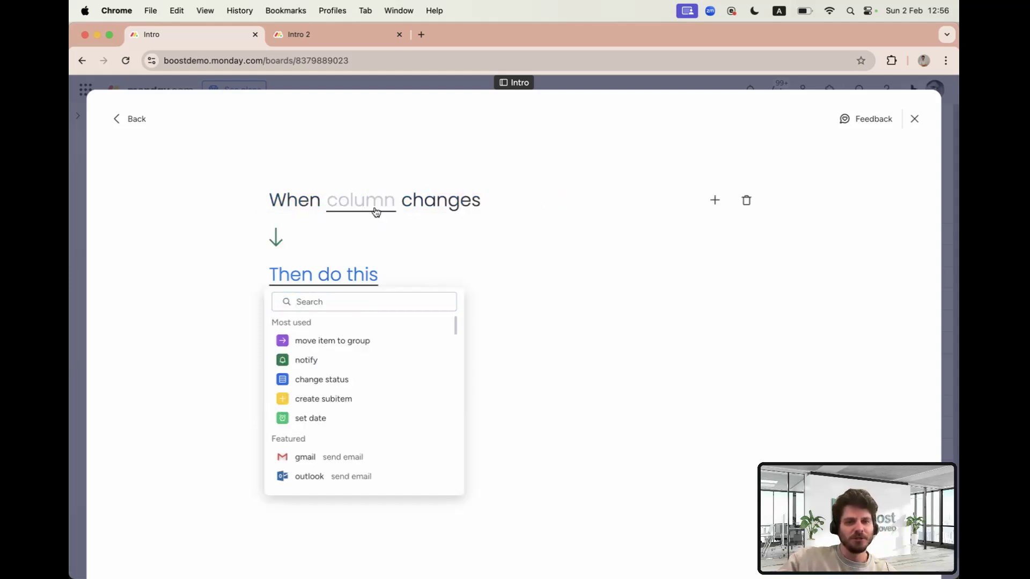
left_click(375, 209)
scroll(384, 306, "down", 1)
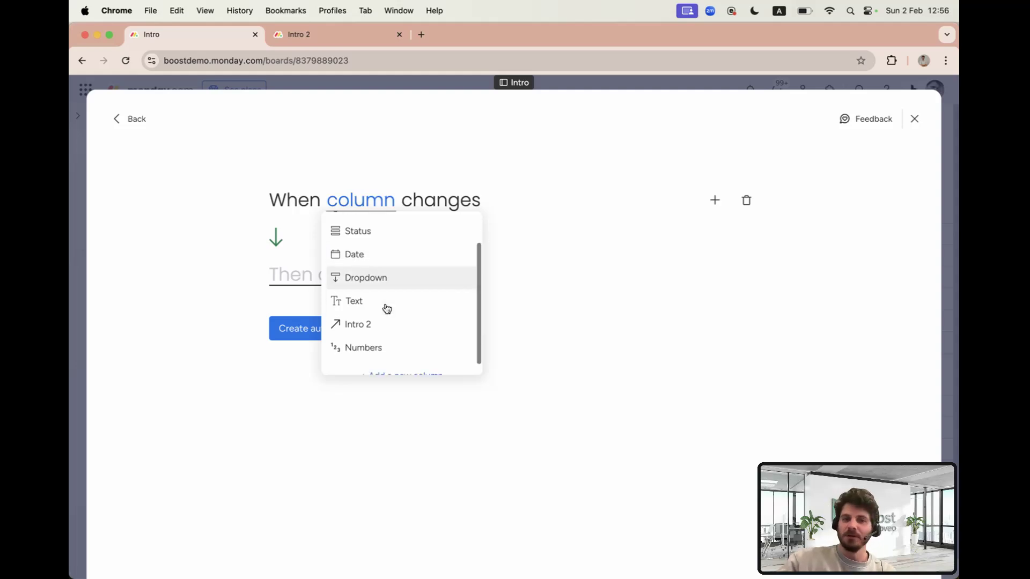
left_click(386, 349)
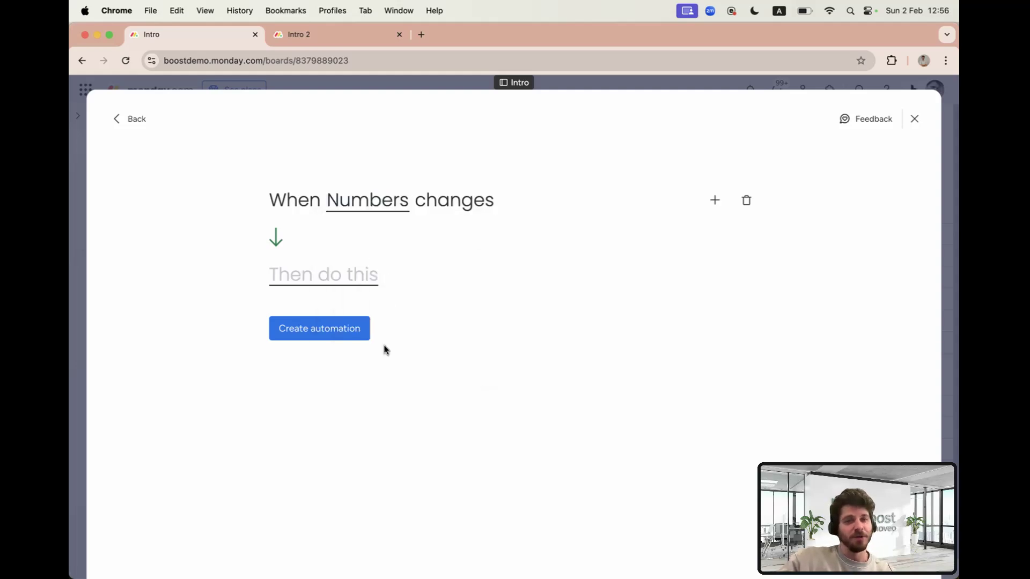
Step: Search the automation's actions for "boost" and choose Autoboost's "apply a formula and set the result to column"
left_click(359, 285)
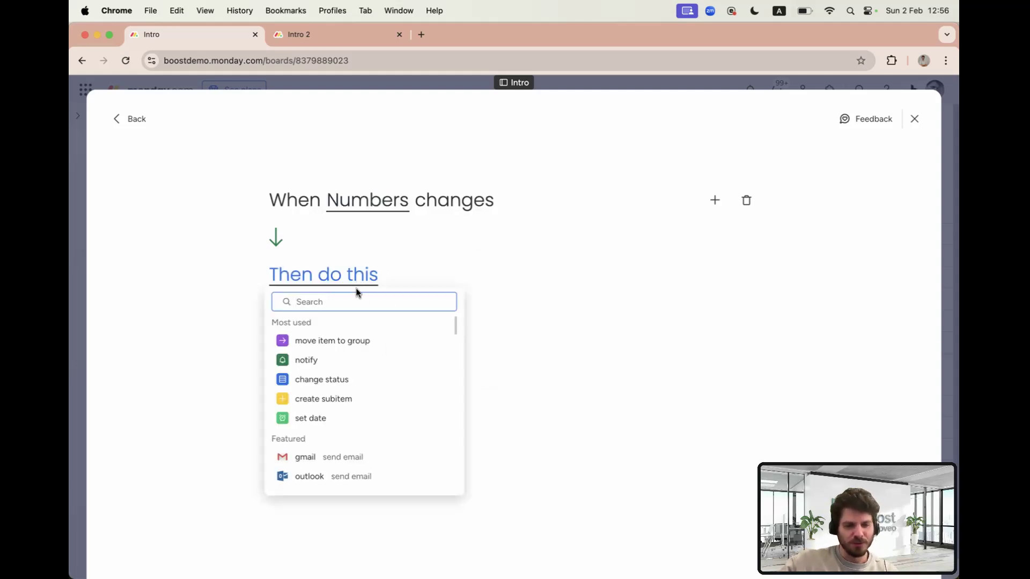
type("boost")
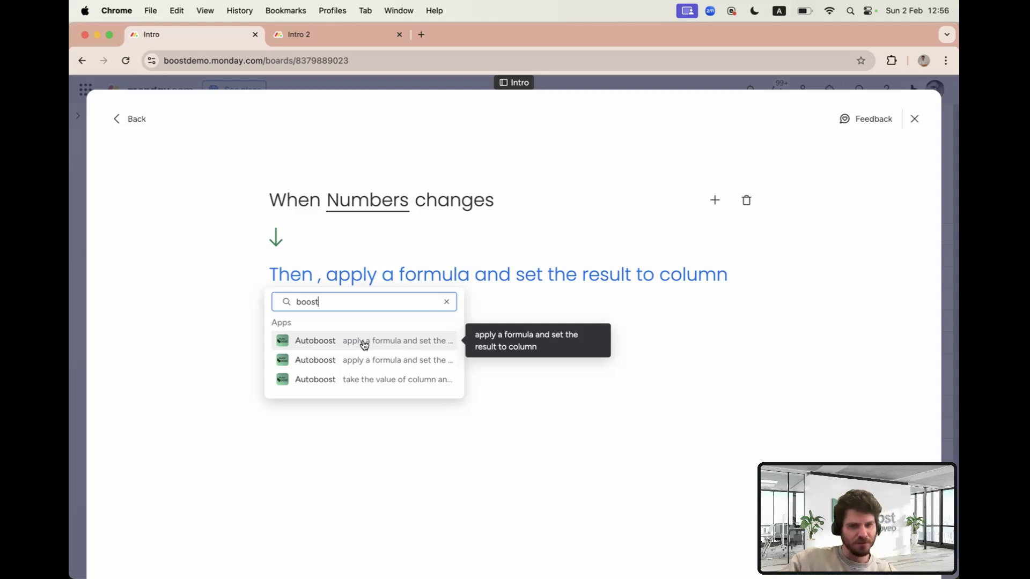
left_click(364, 345)
left_click(361, 349)
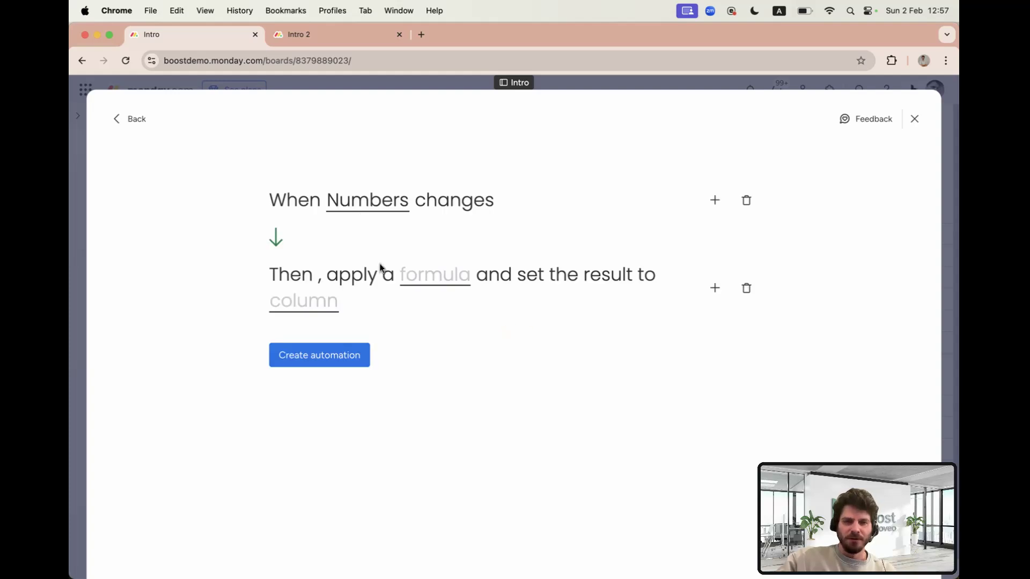
Step: Set the action's formula to {item's Numbers} and its result column to Text
left_click(450, 285)
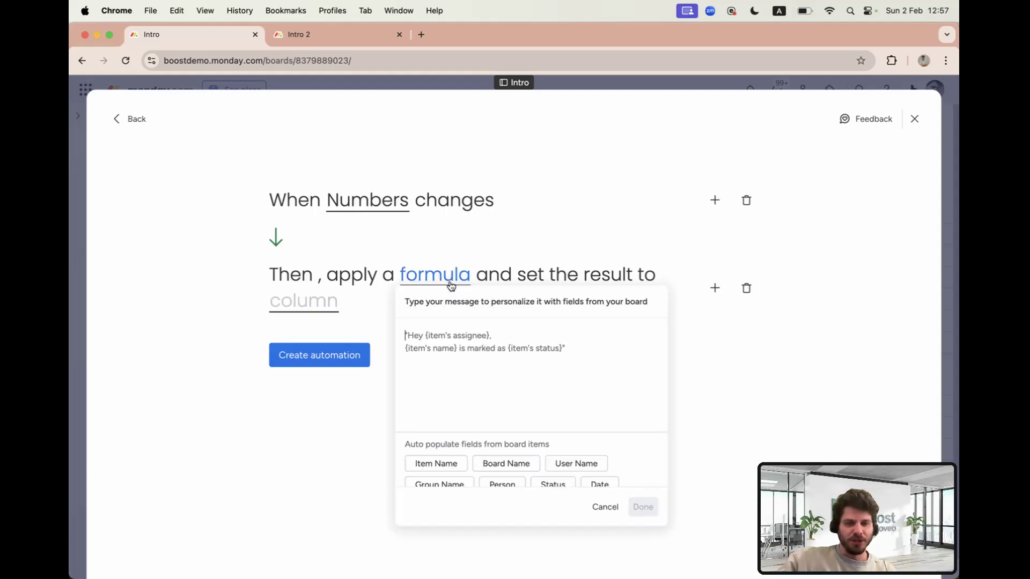
scroll(499, 471, "down", 3)
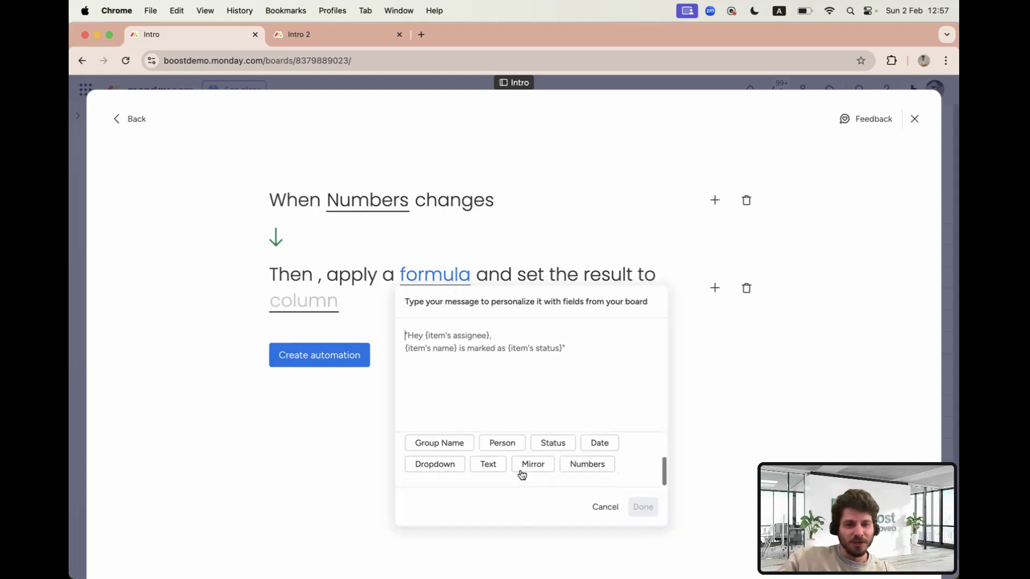
left_click(586, 466)
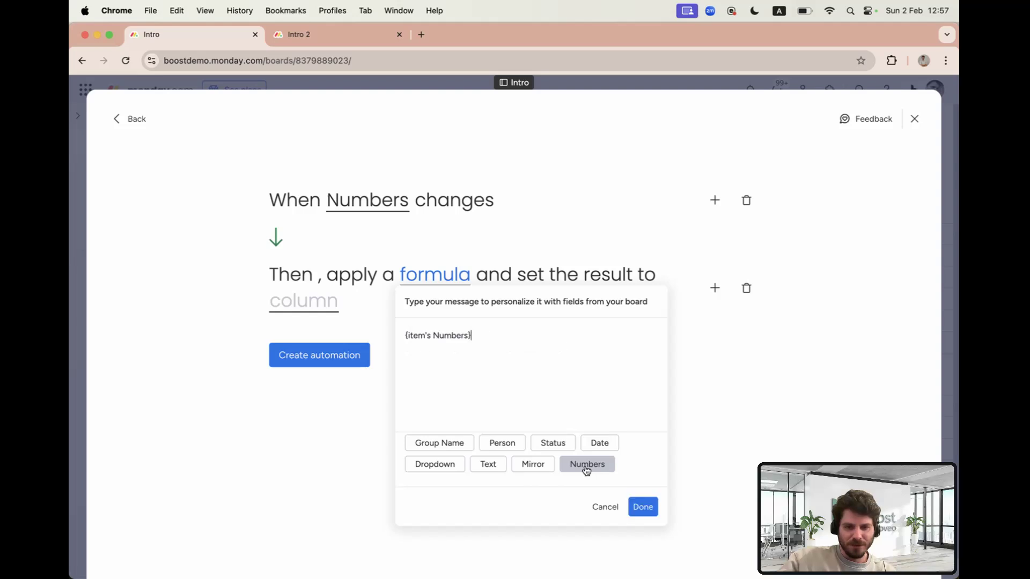
left_click(639, 508)
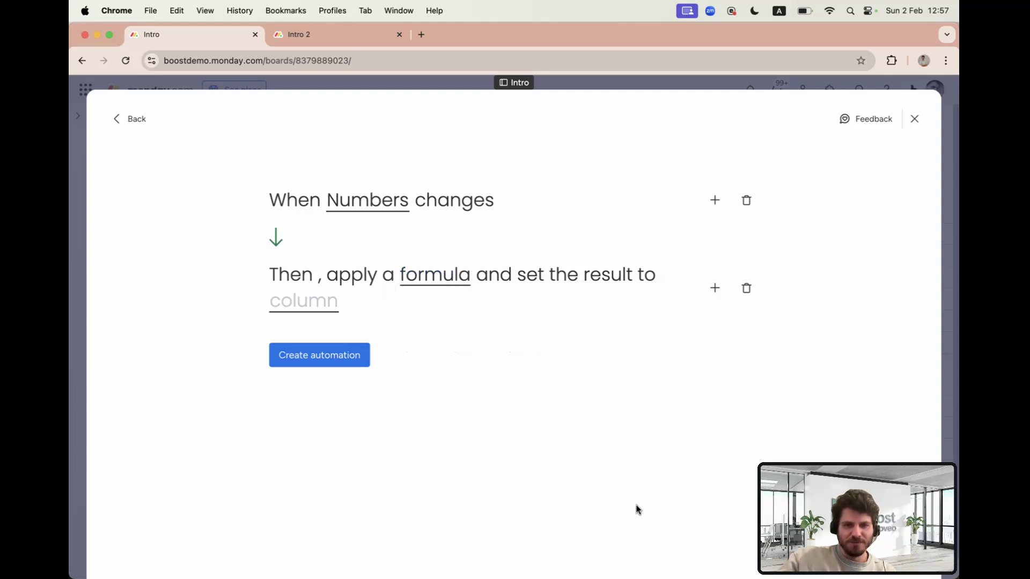
left_click(320, 314)
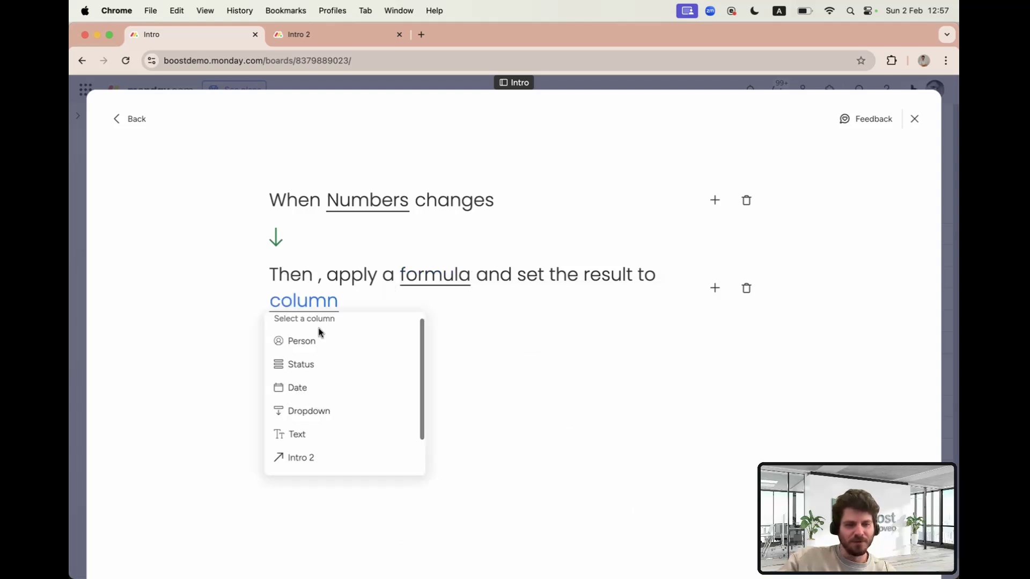
left_click(333, 433)
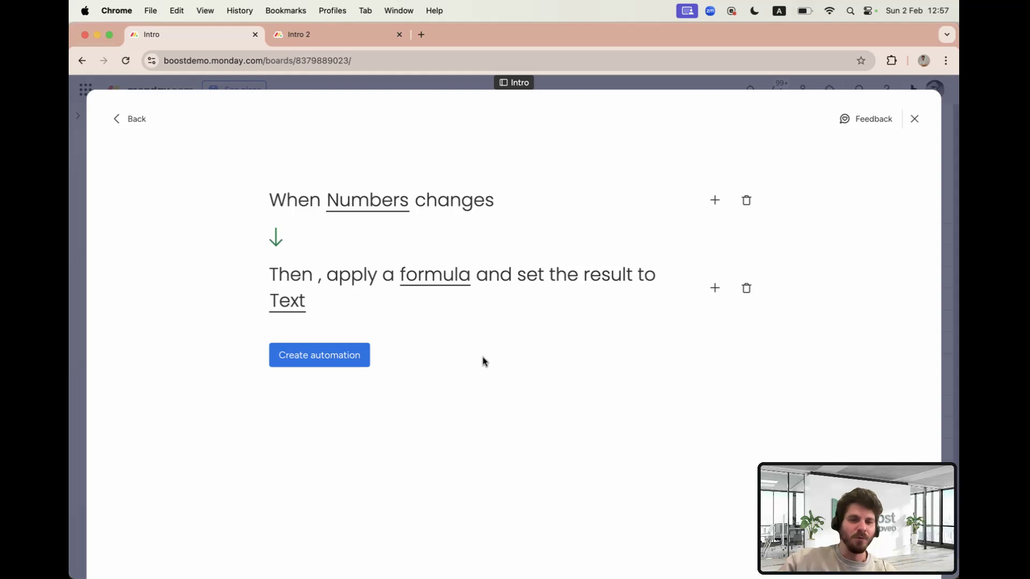
Step: Add a condition that the Person column is assigned to the first suggested team member, create the automation, and return to the board
left_click(715, 200)
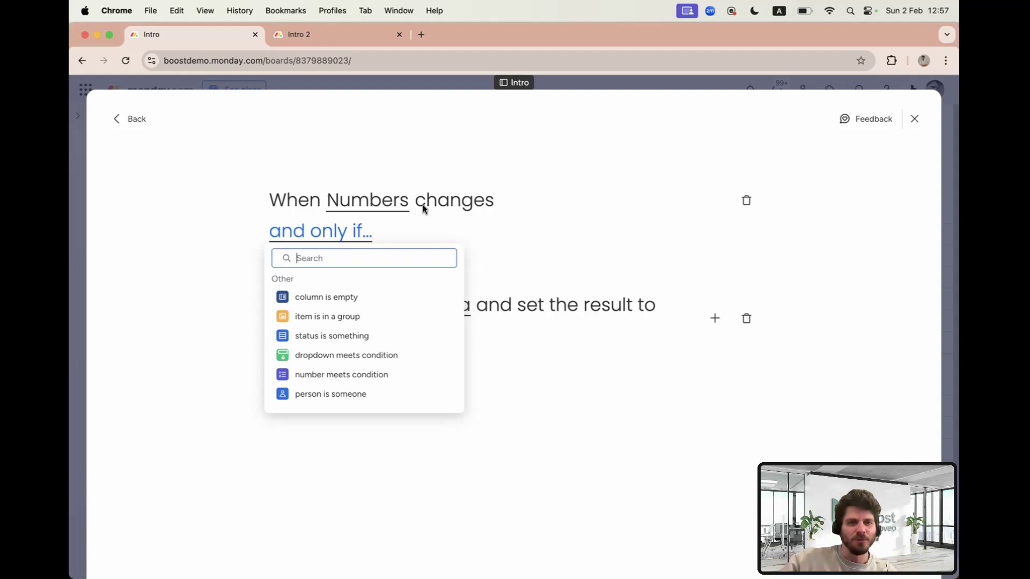
left_click(350, 394)
left_click(414, 235)
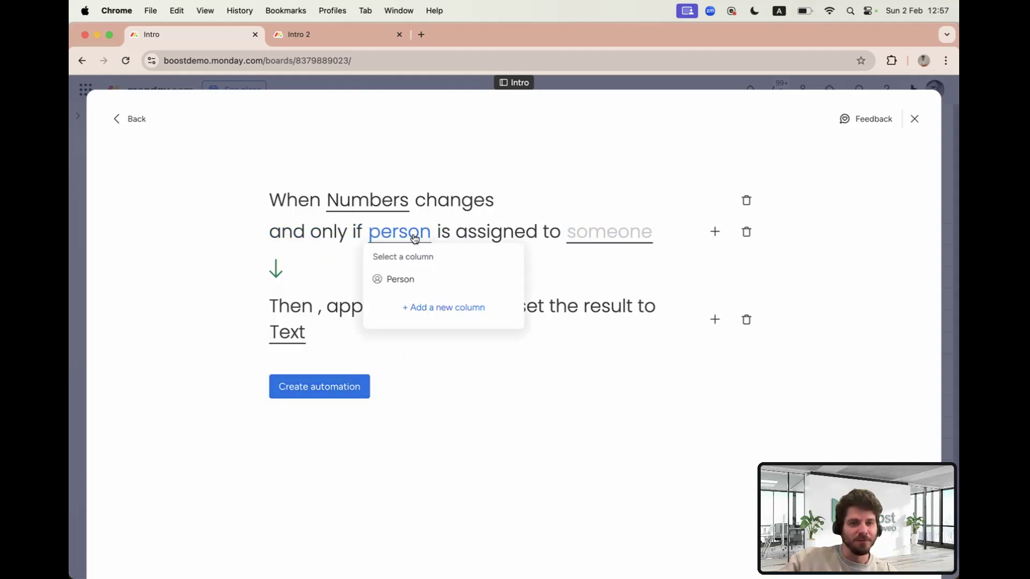
left_click(426, 278)
left_click(604, 232)
left_click(617, 287)
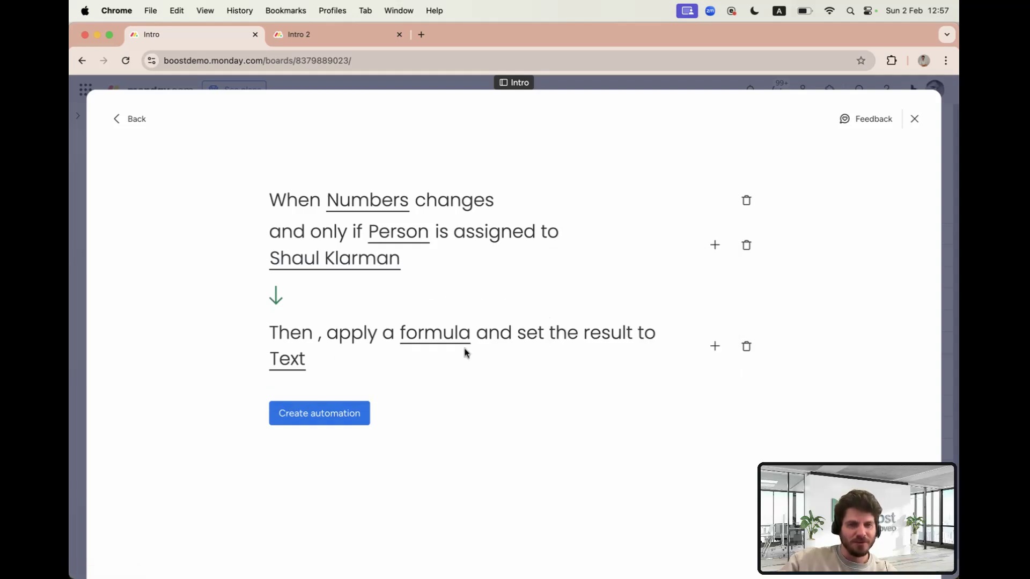
left_click(350, 414)
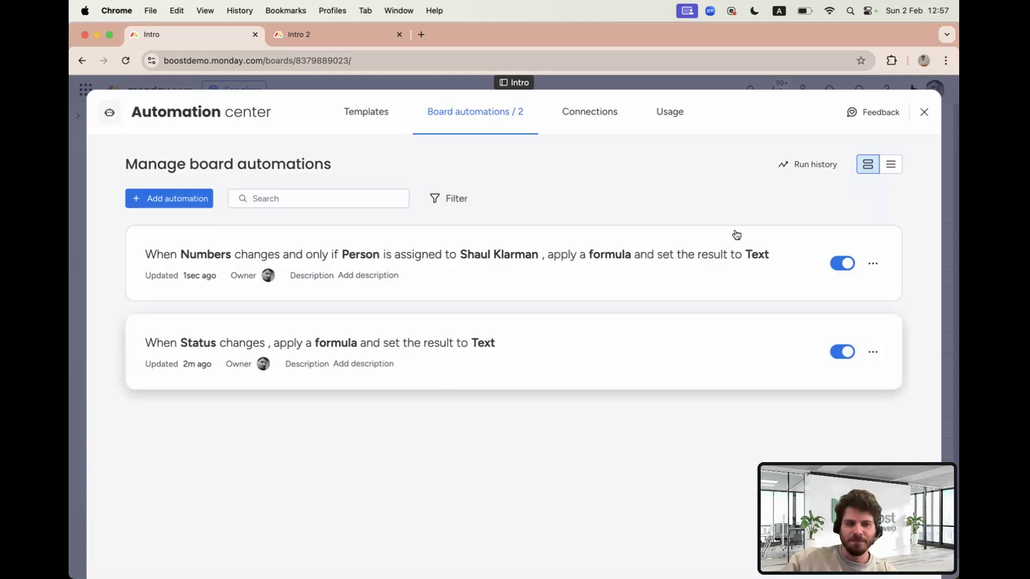
left_click(924, 111)
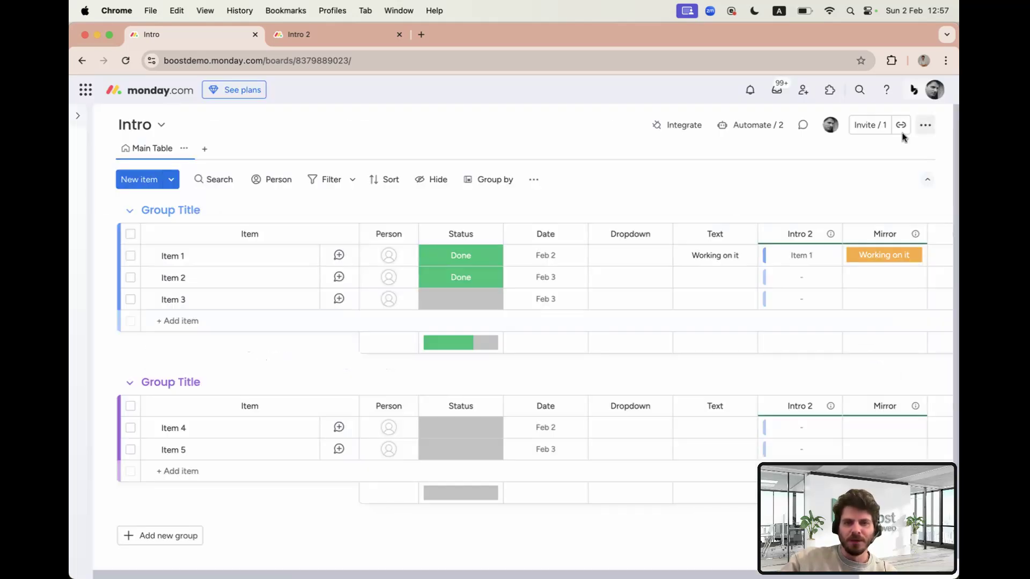
Step: Assign Item 3 to the person named in the automation's condition and Item 2 to a different team member
left_click(388, 302)
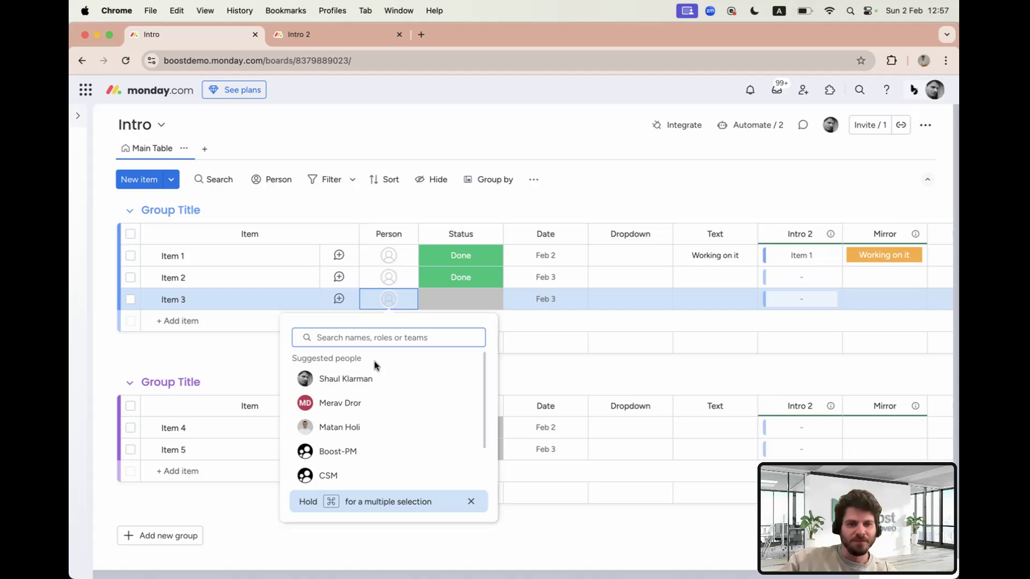
left_click(375, 379)
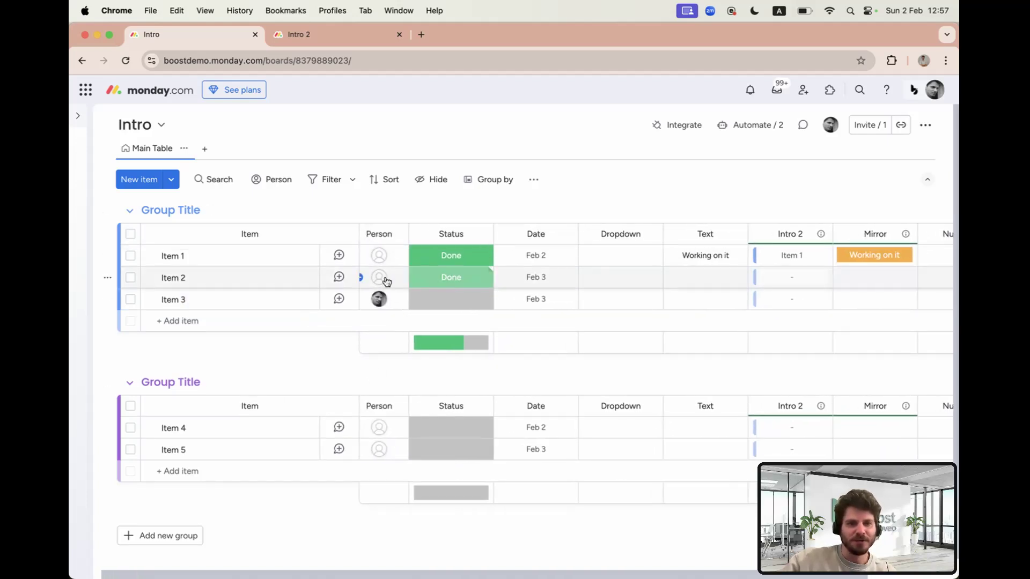
left_click(390, 281)
left_click(379, 404)
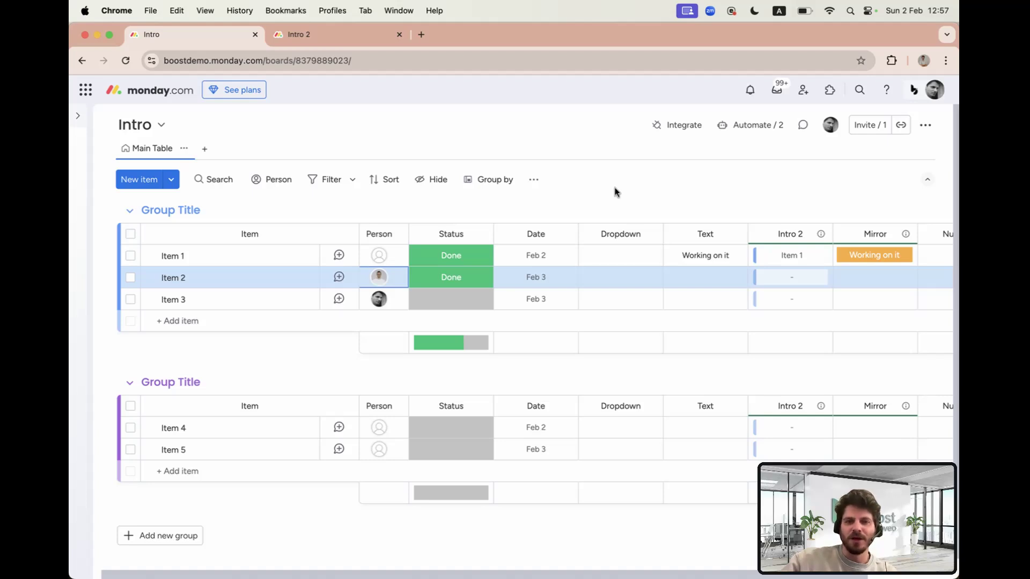
Step: Enter 2 for Item 2 and 3 for Item 3 in the Numbers column to test the automation's person condition
left_click(848, 271)
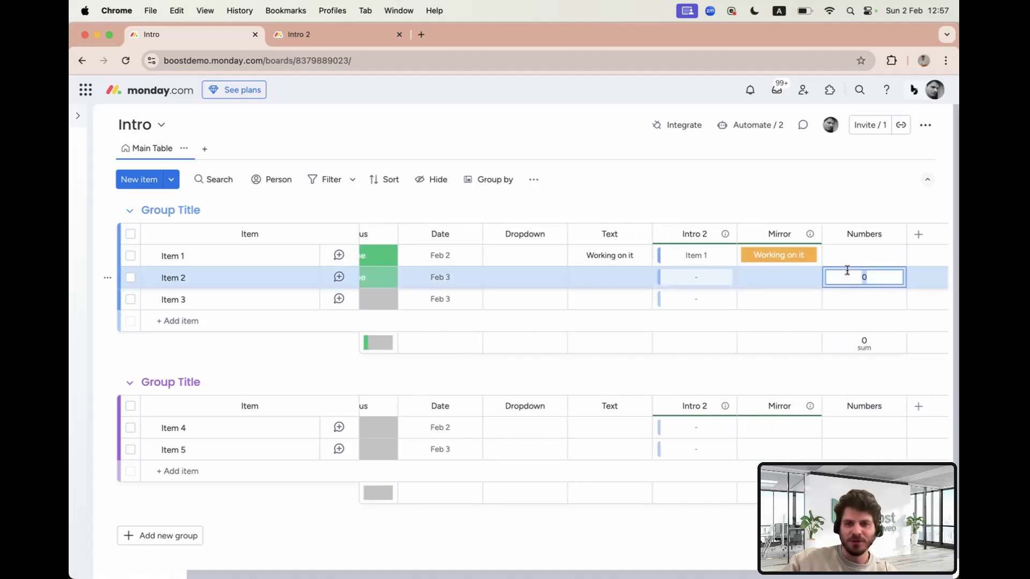
type("2")
left_click(858, 296)
type("3")
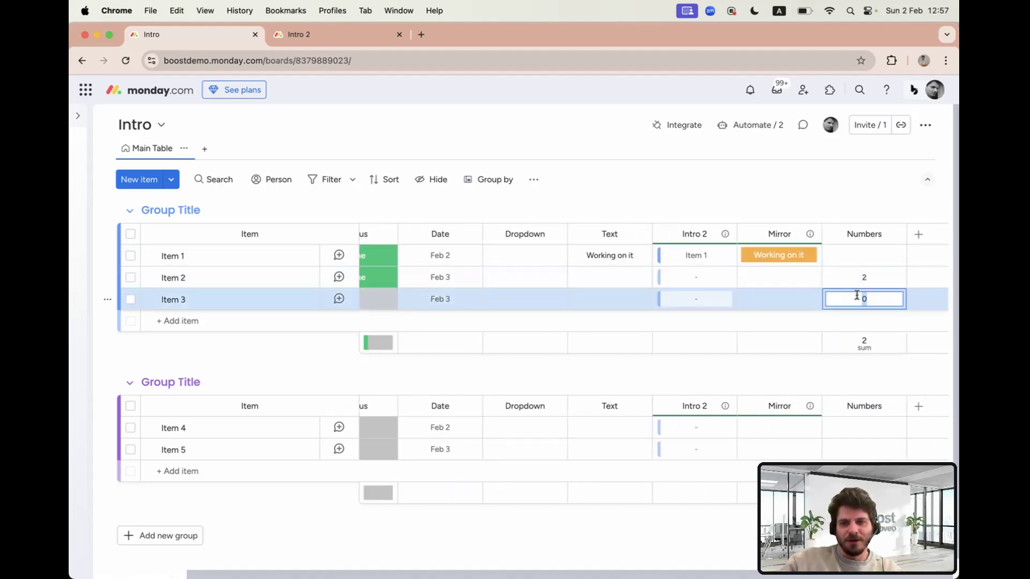
left_click(833, 186)
scroll(821, 198, "left", 1)
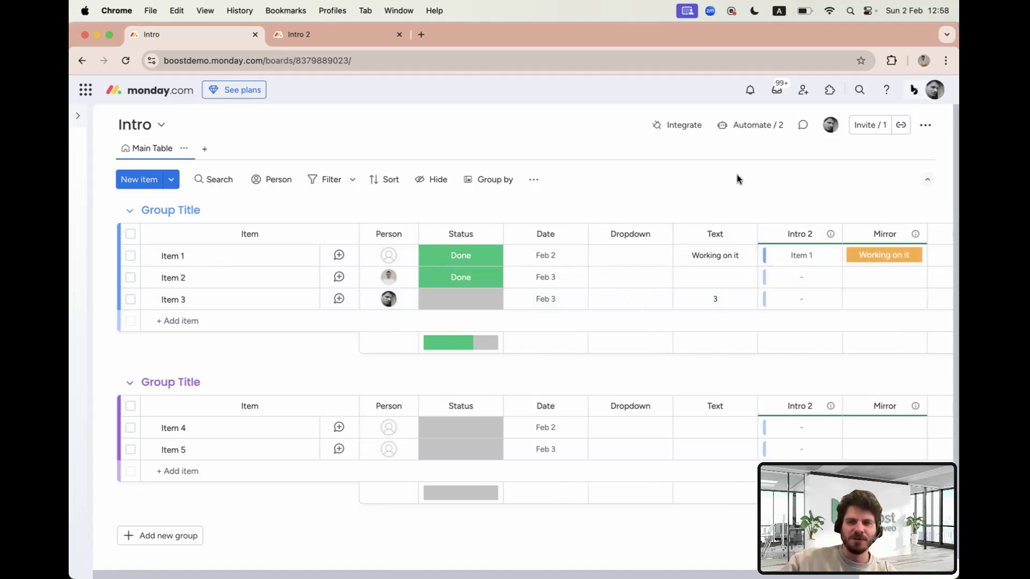
left_click(755, 127)
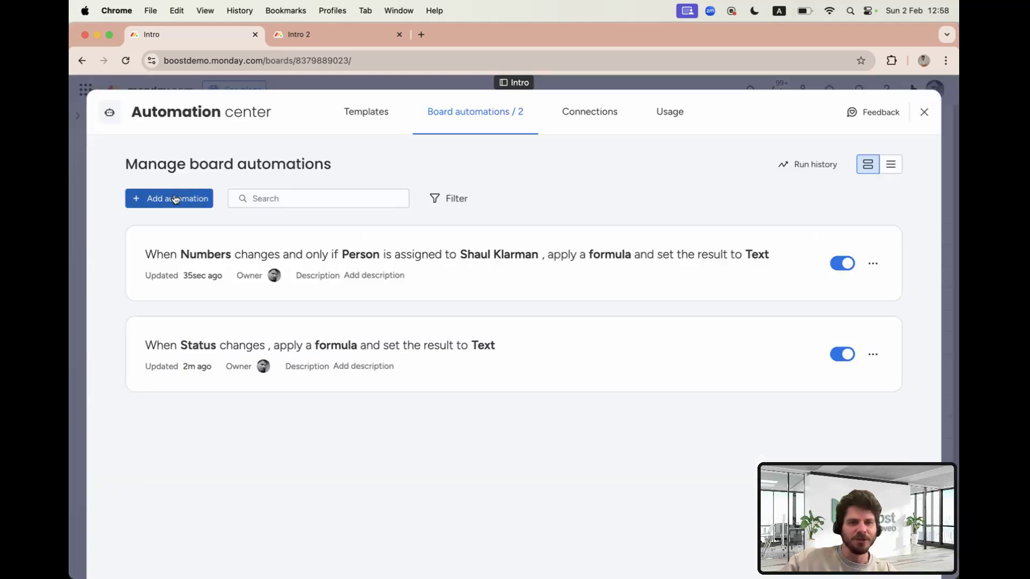
left_click(932, 123)
left_click(664, 127)
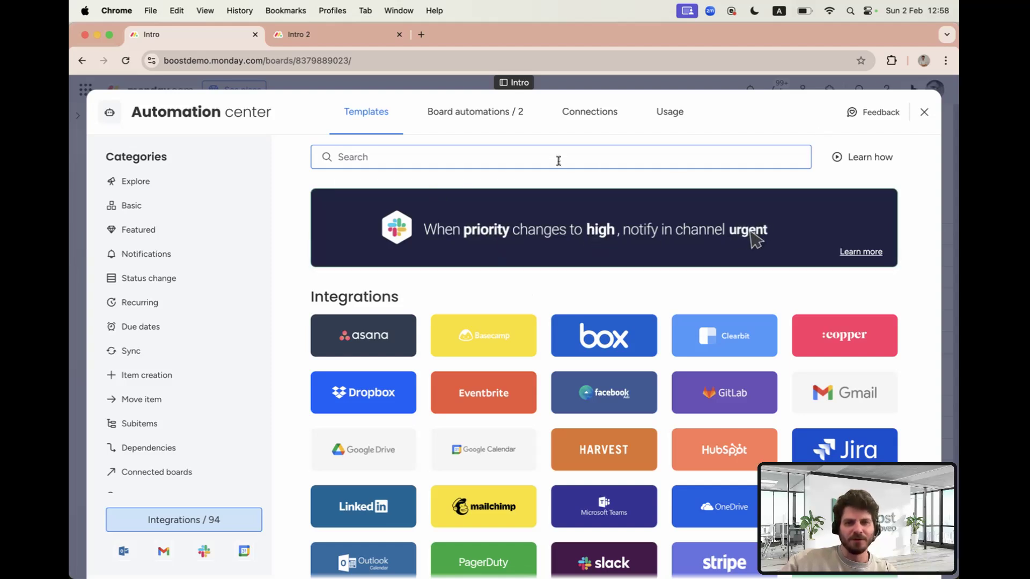
left_click(922, 111)
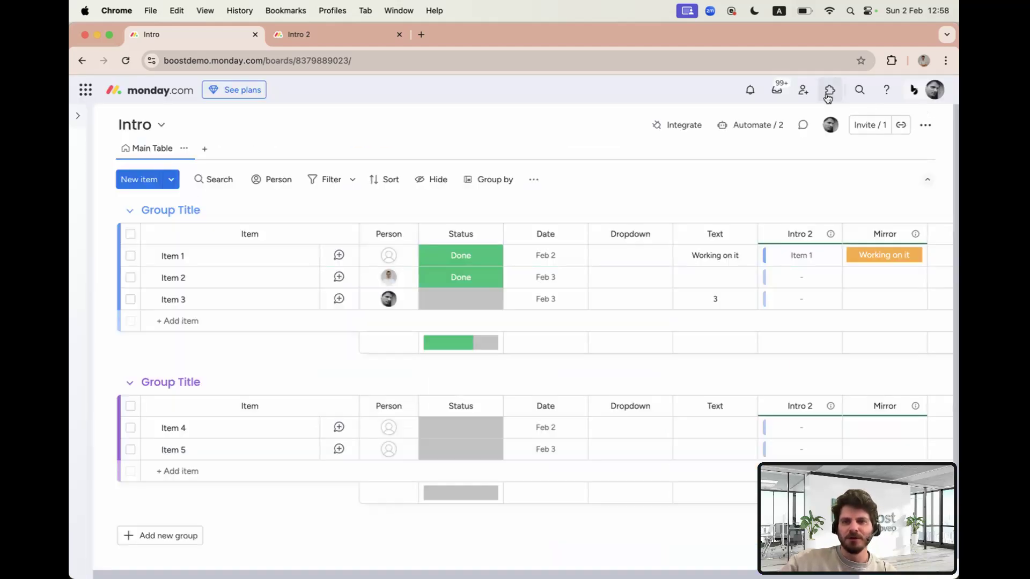
Step: Search the monday marketplace for "boost" and open the Autoboost app's page
left_click(830, 89)
left_click(391, 111)
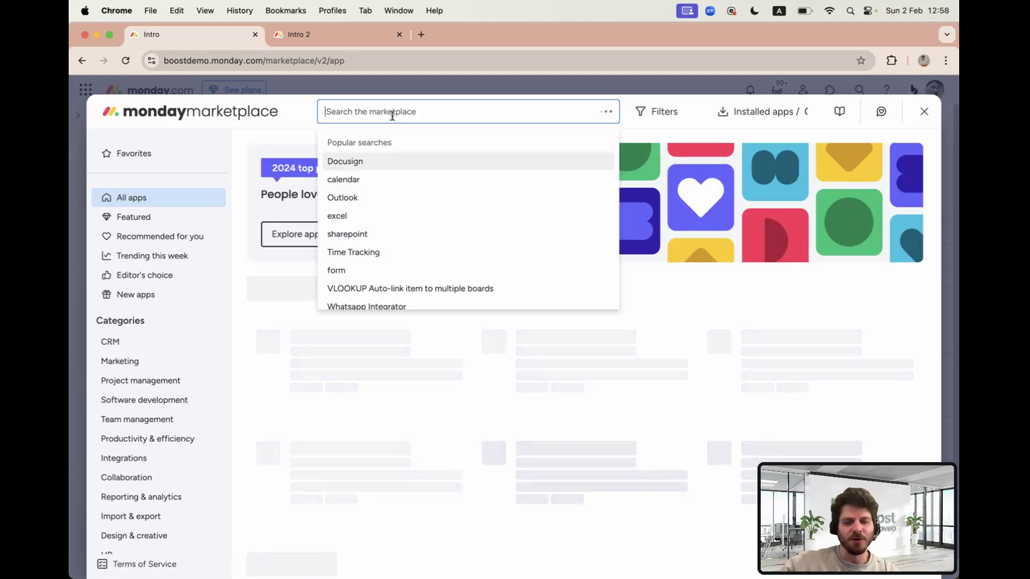
type("boost")
key("Return")
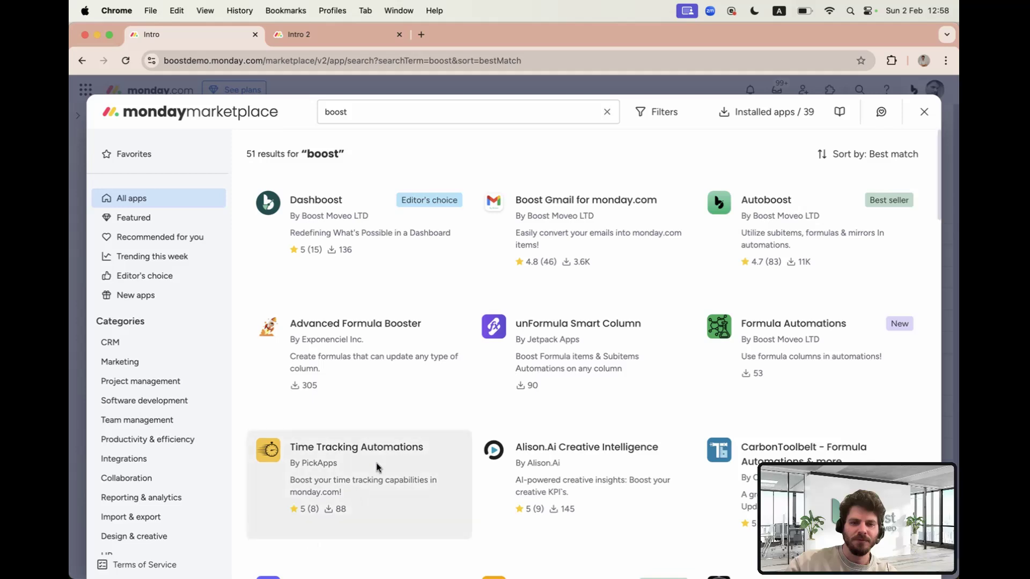
left_click(769, 240)
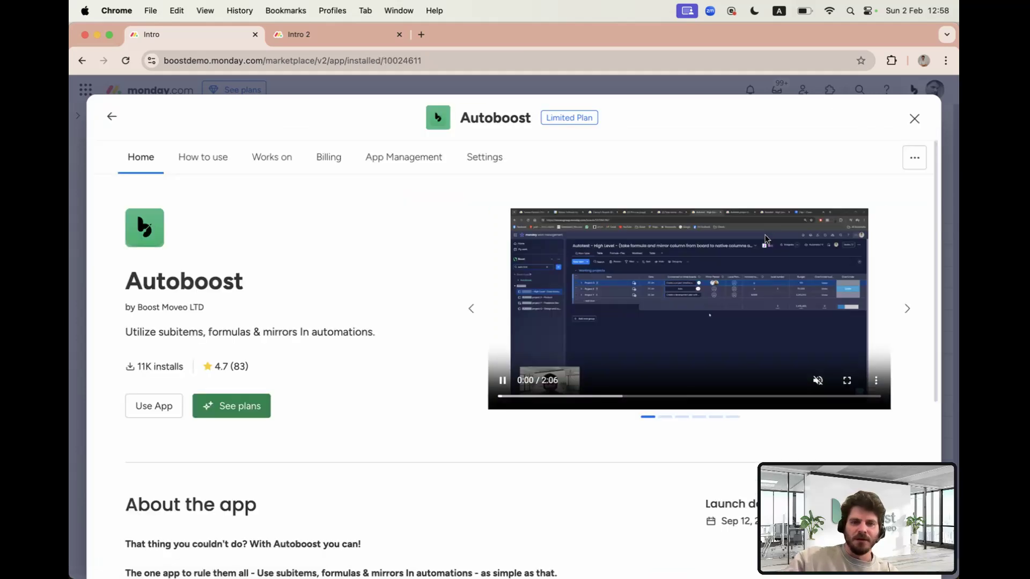
Step: Open Autoboost's how-to-use guide and look through its list of formula functions
left_click(185, 161)
scroll(536, 434, "down", 15)
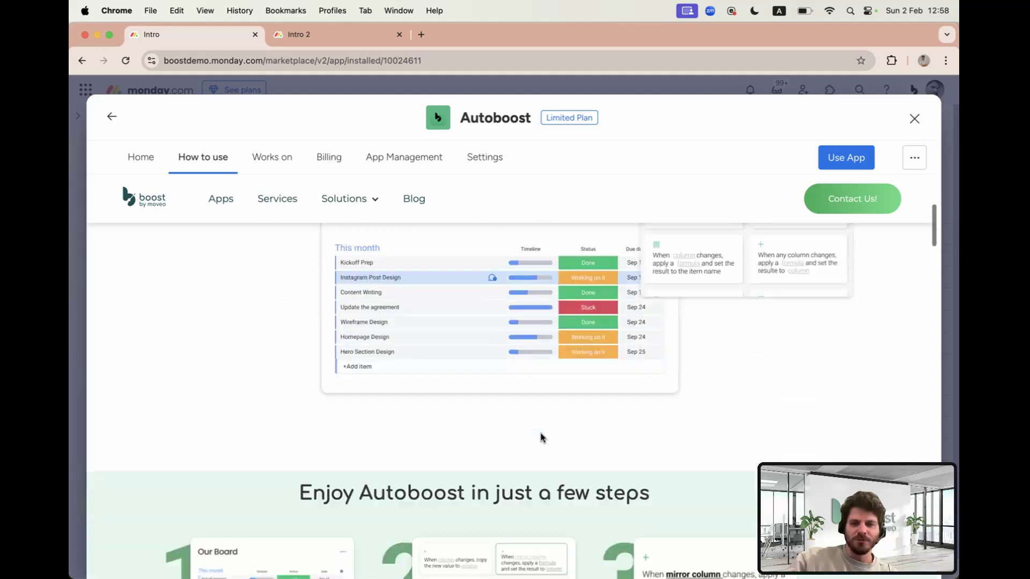
scroll(541, 438, "down", 10)
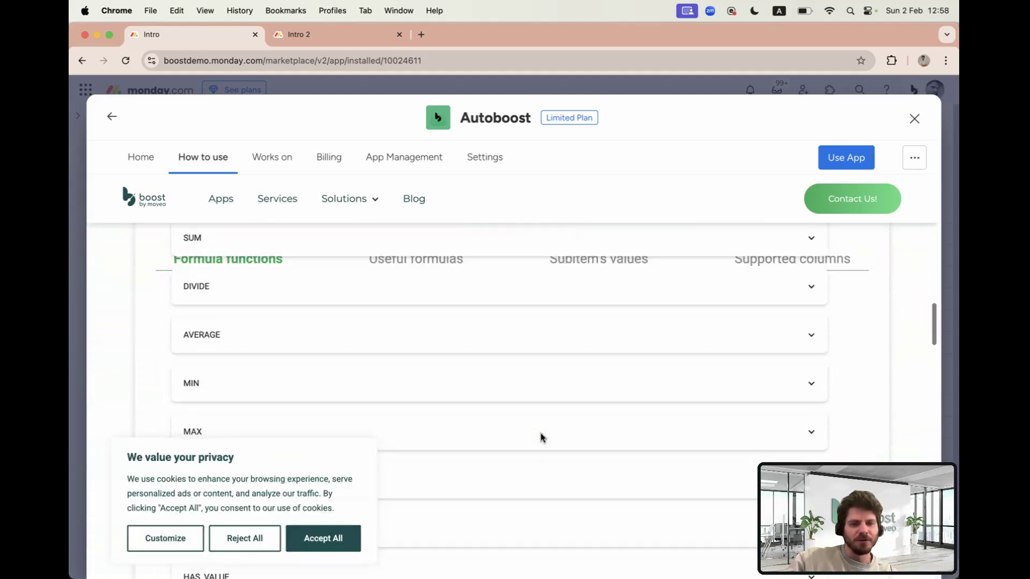
scroll(455, 388, "down", 2)
scroll(456, 387, "up", 15)
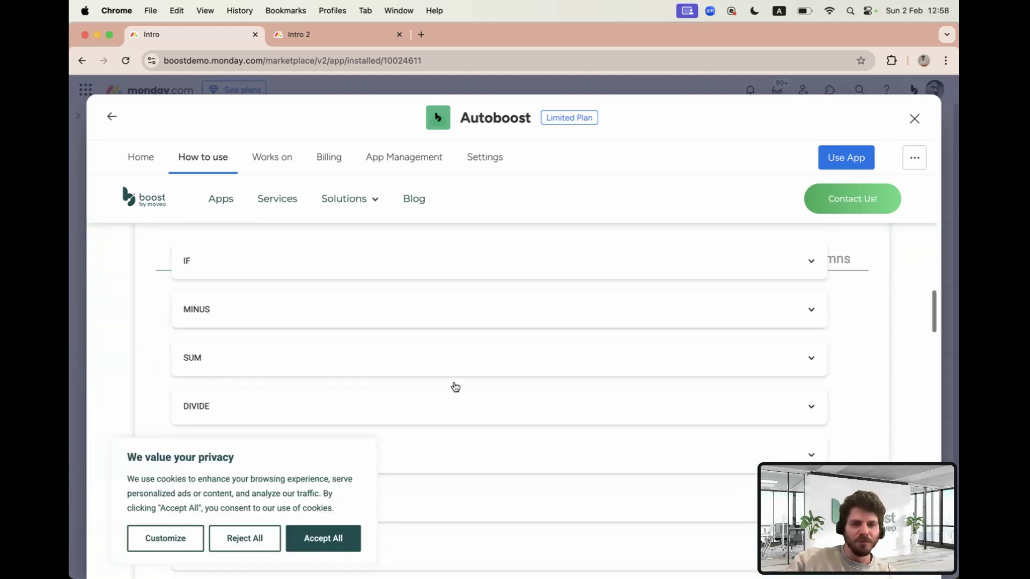
Step: Review the how-to-use guide's formula function list, new features and introductory setup steps
scroll(431, 390, "down", 1)
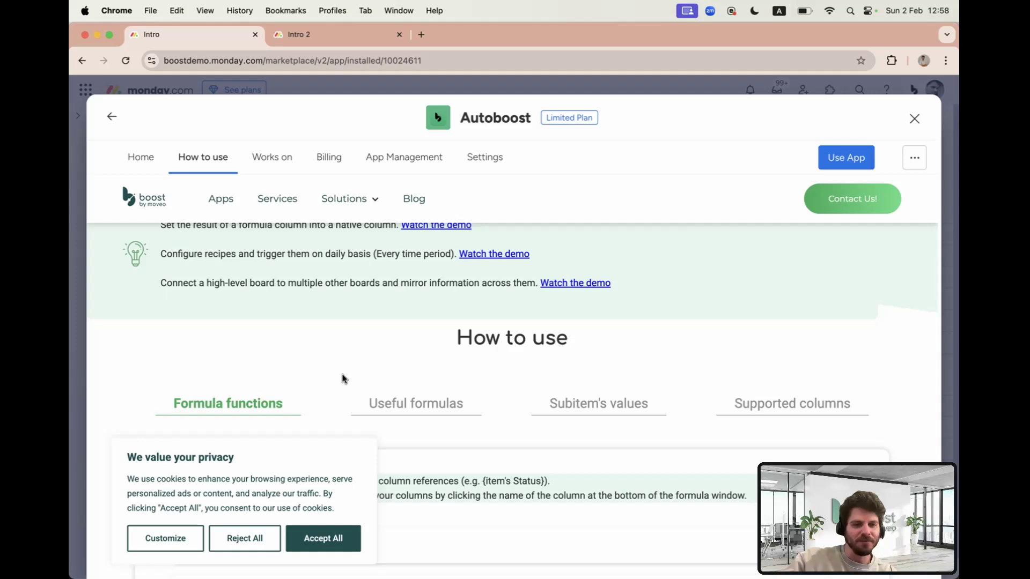
scroll(358, 380, "up", 4)
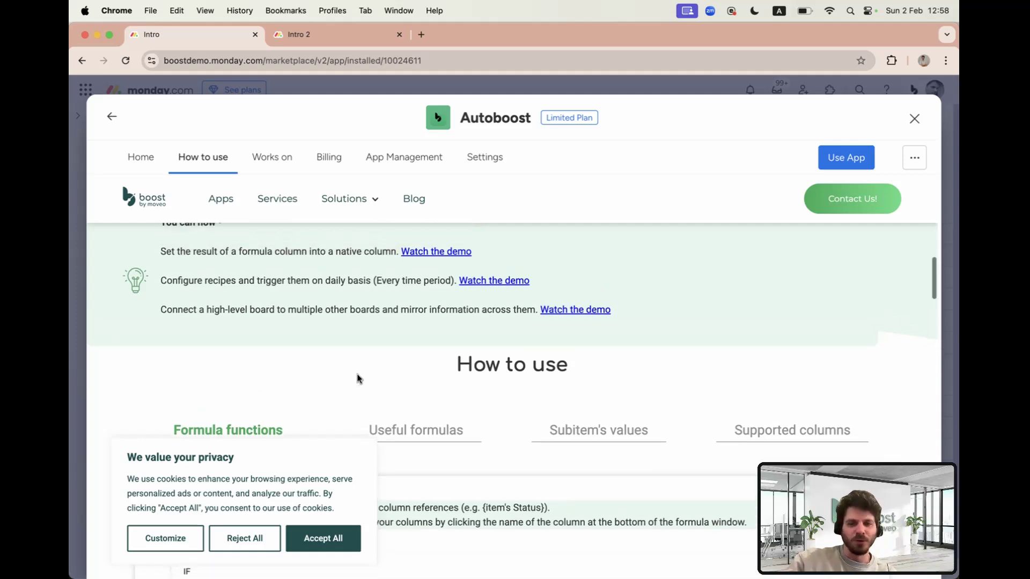
scroll(358, 375, "up", 10)
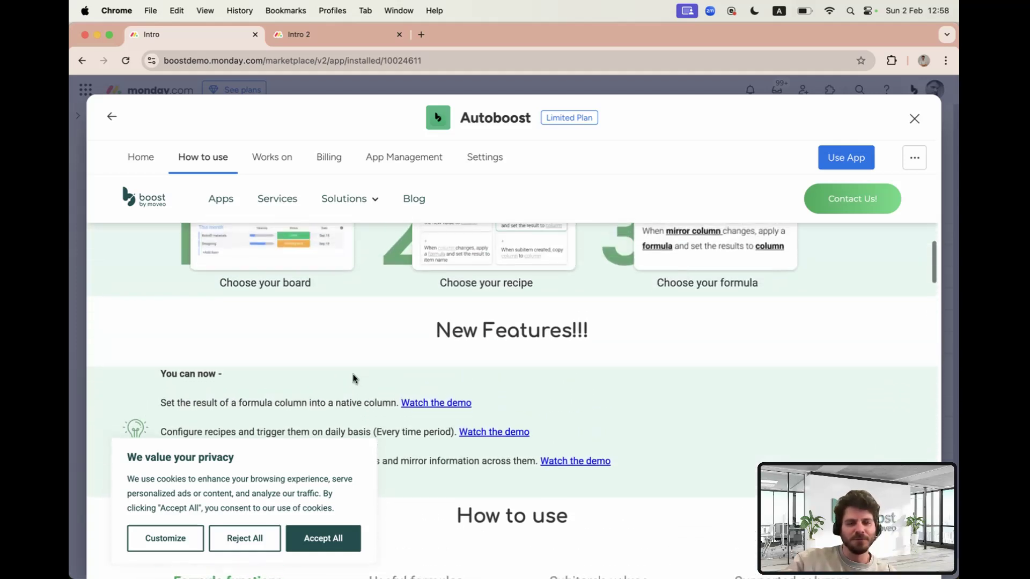
scroll(358, 377, "up", 1)
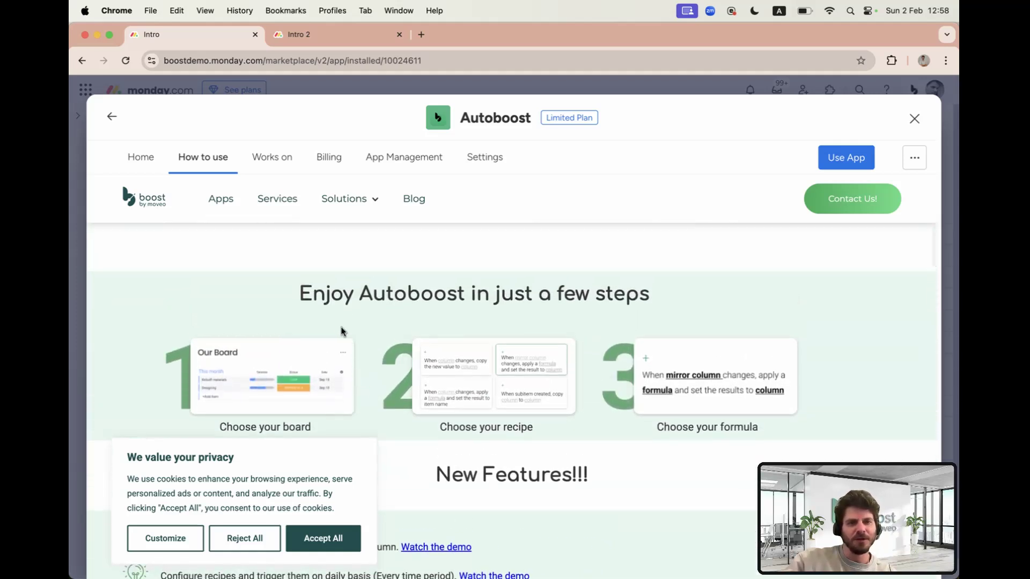
left_click(475, 158)
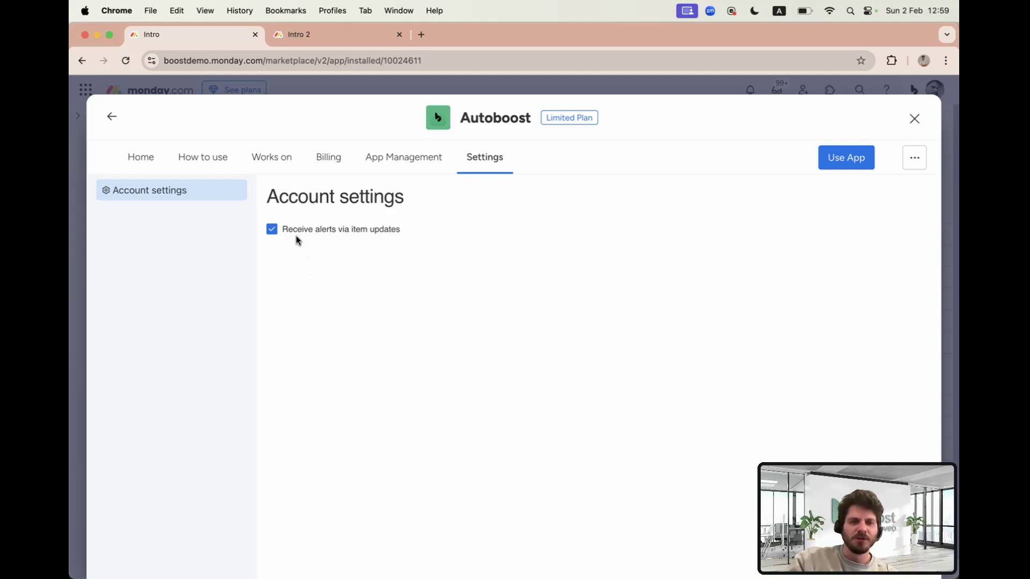
left_click(273, 231)
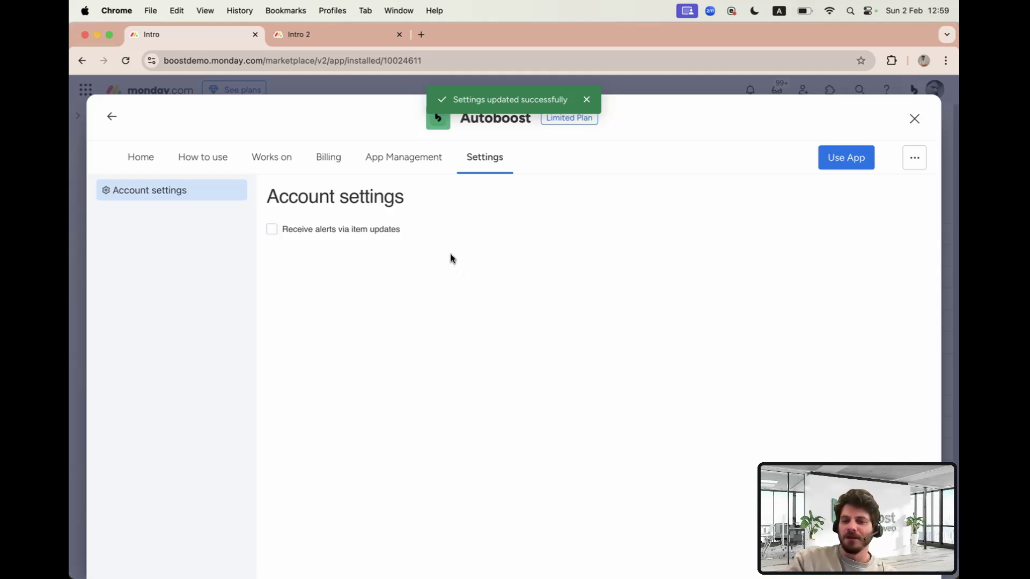
left_click(915, 120)
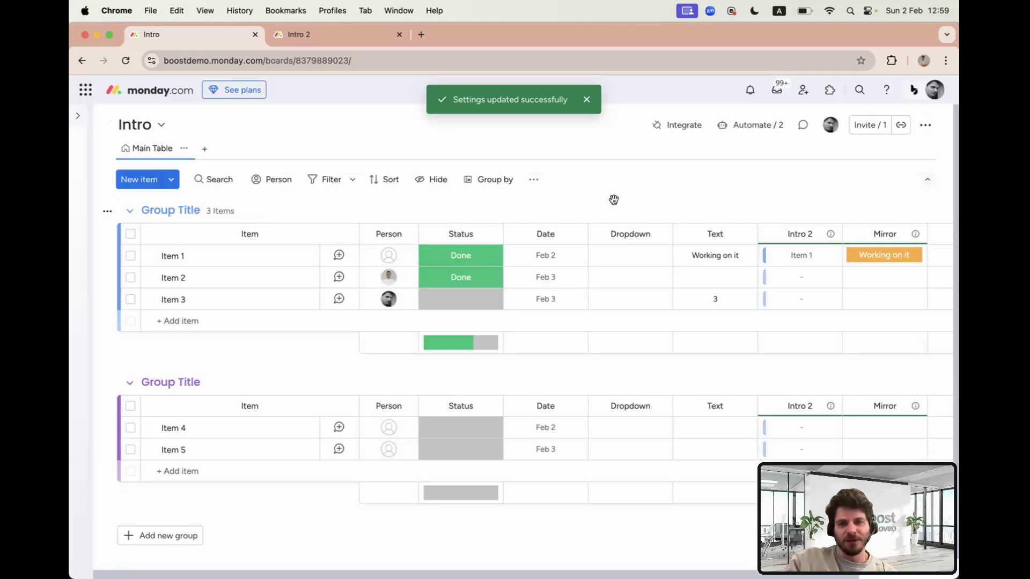